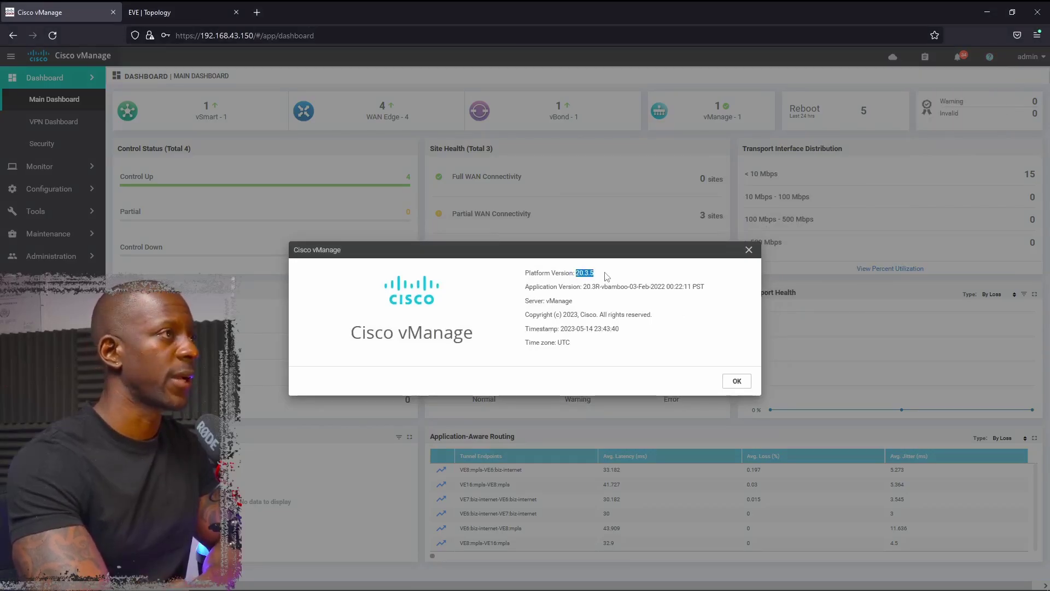
# - Close the About box reporting platform version 20.3.5
pyautogui.click(736, 381)
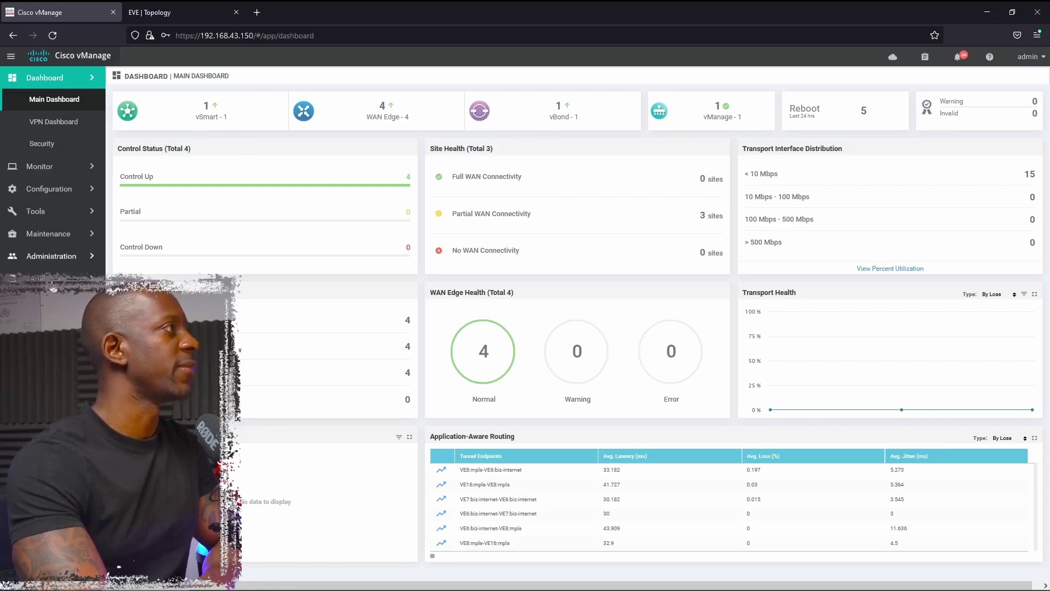
# - On the Software Upgrade page, check that the controllers run 20.1.3, then return to the WAN Edge list
pyautogui.click(60, 236)
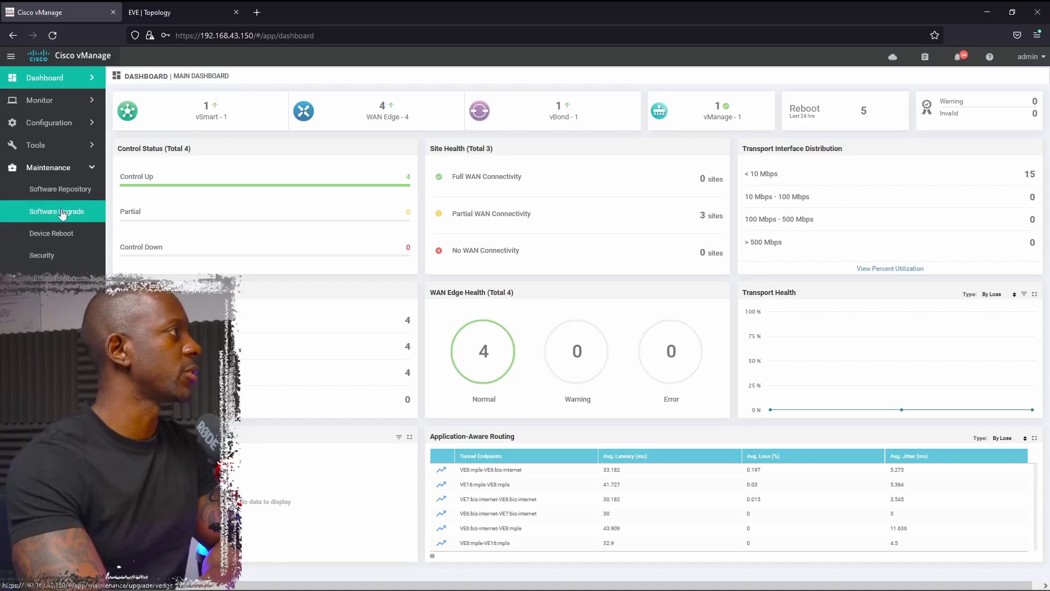
pyautogui.click(66, 213)
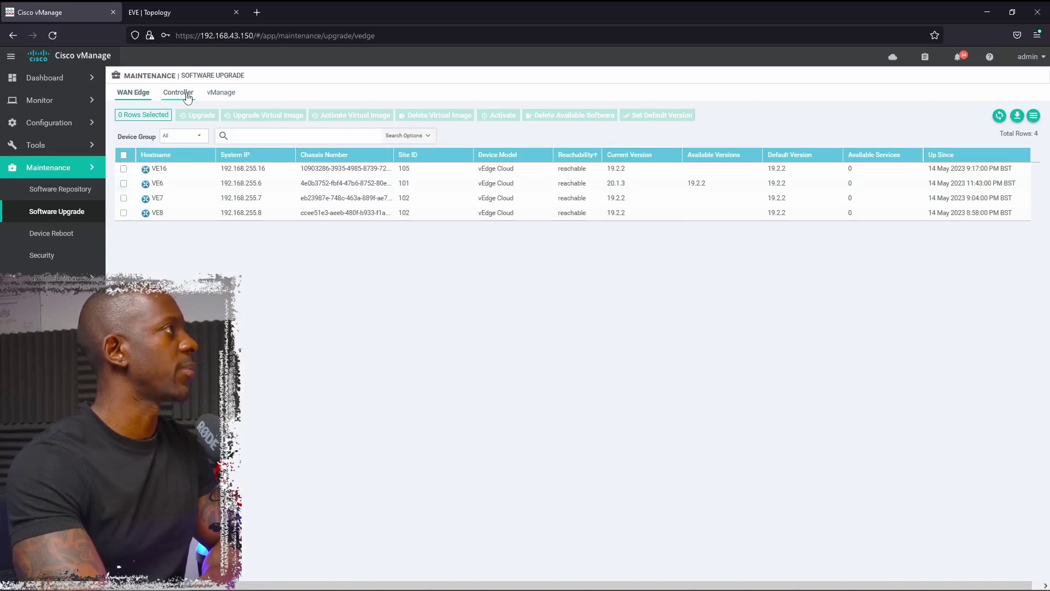
pyautogui.click(187, 95)
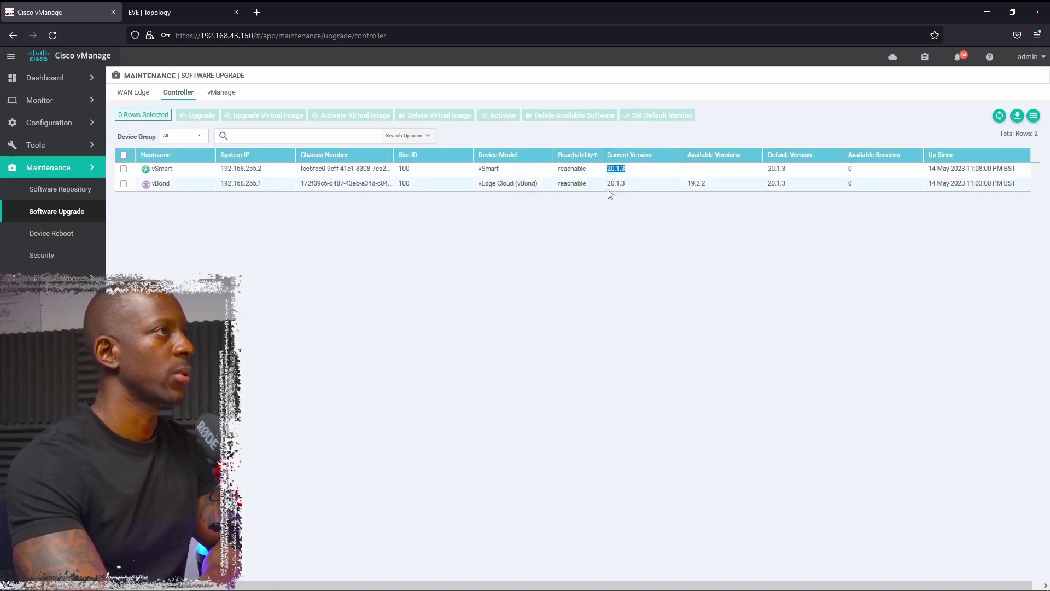
pyautogui.click(610, 191)
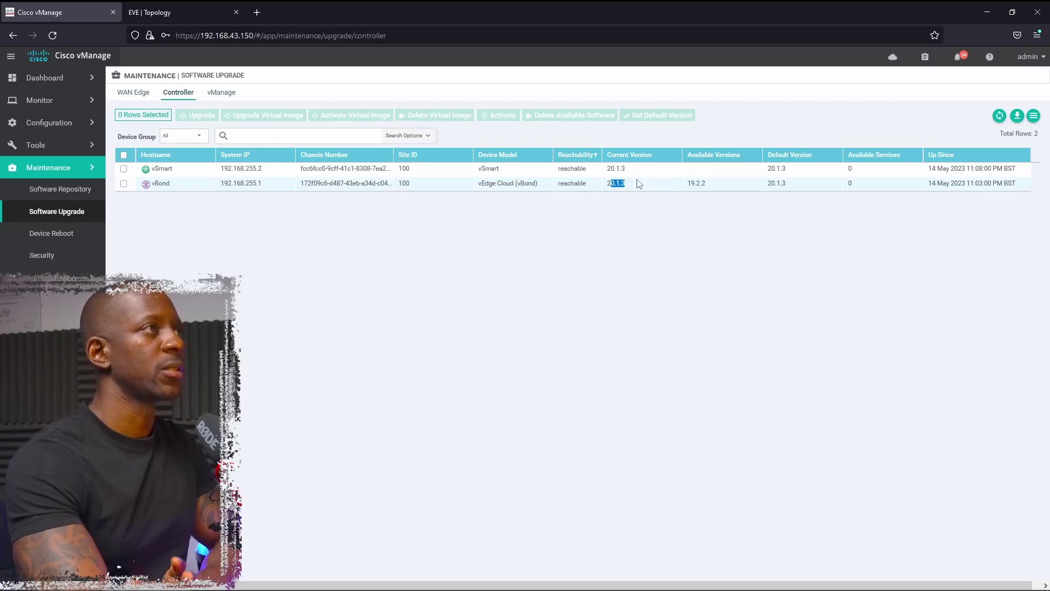
pyautogui.click(133, 92)
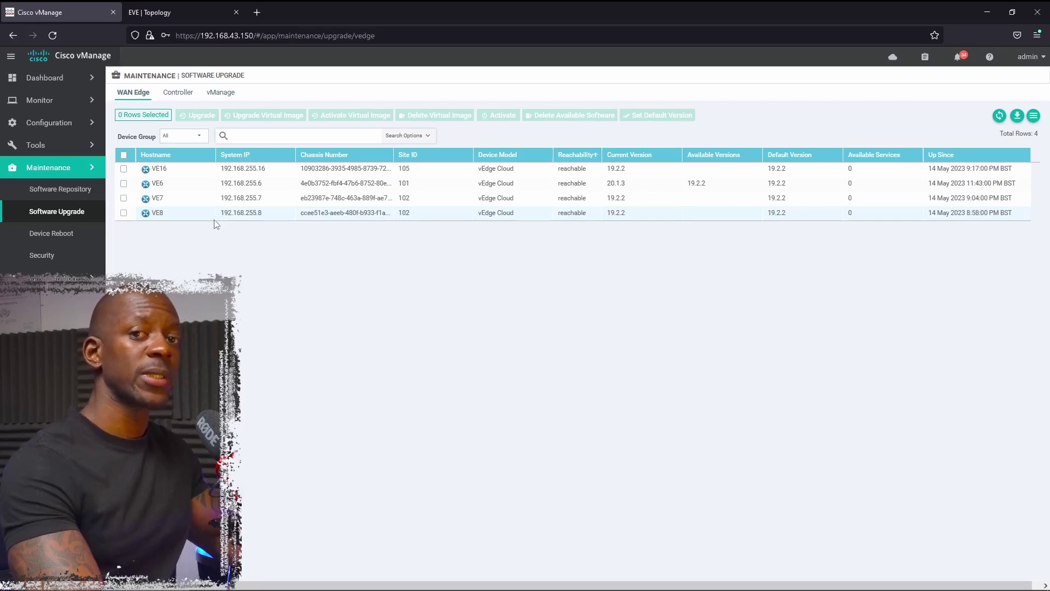
# - Upload viptela-20.3.5-x86_64.tar.gz to the vManage software repository
pyautogui.click(68, 198)
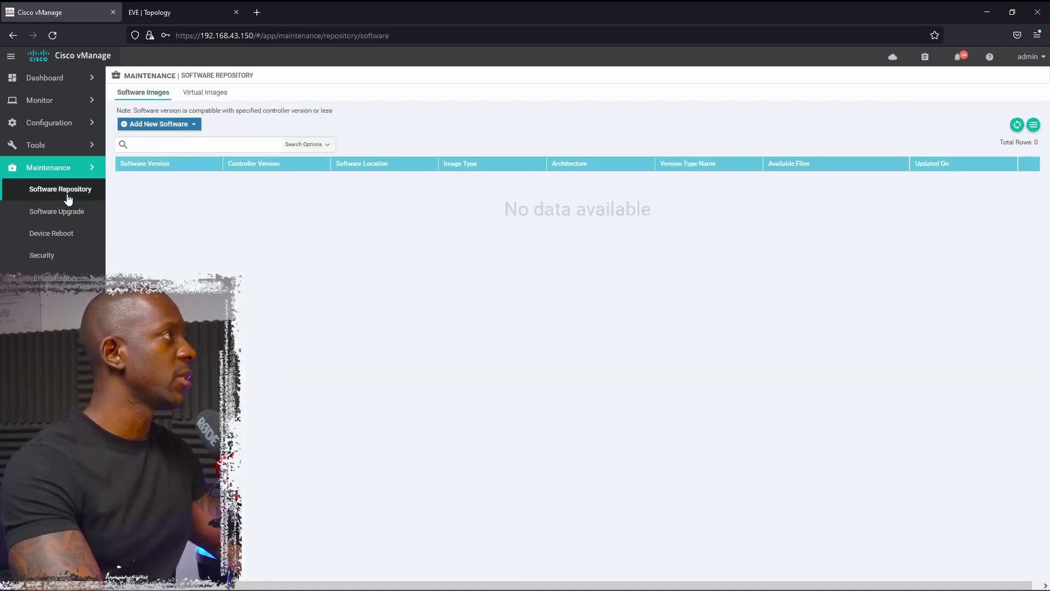
pyautogui.click(186, 126)
pyautogui.click(173, 142)
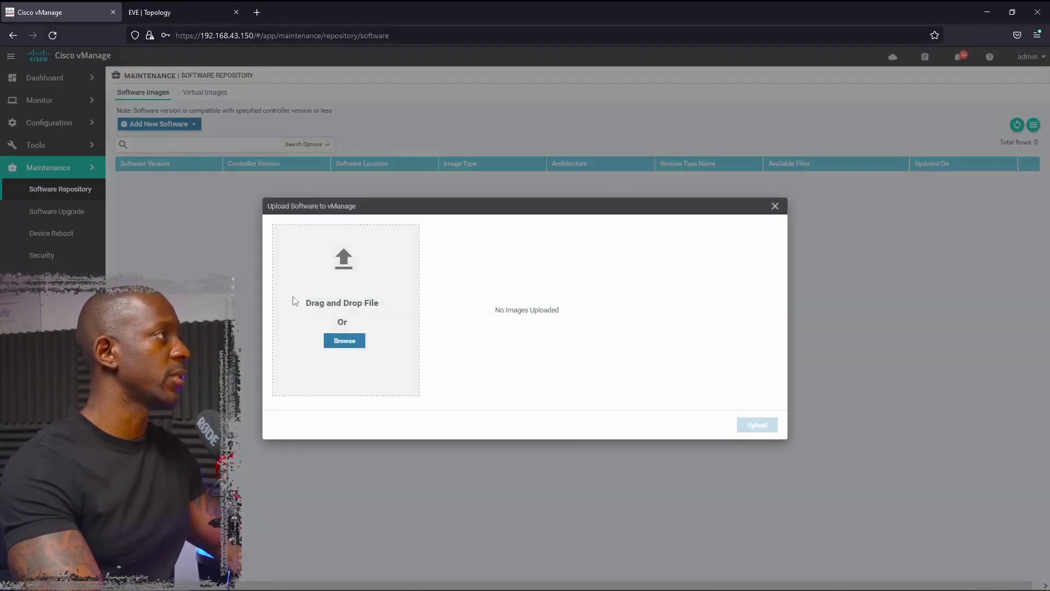
pyautogui.click(344, 340)
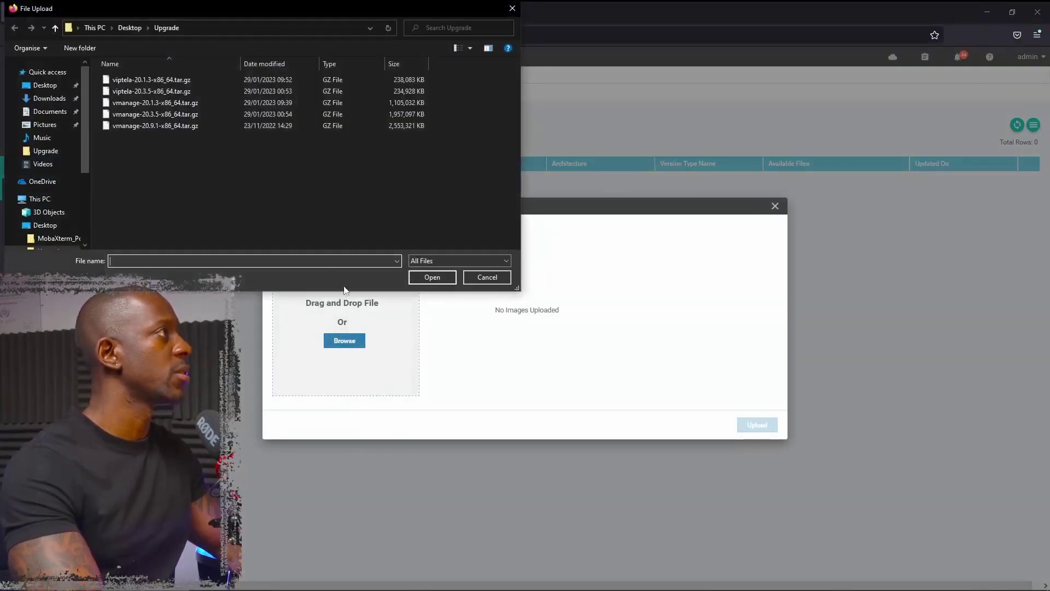
pyautogui.click(145, 93)
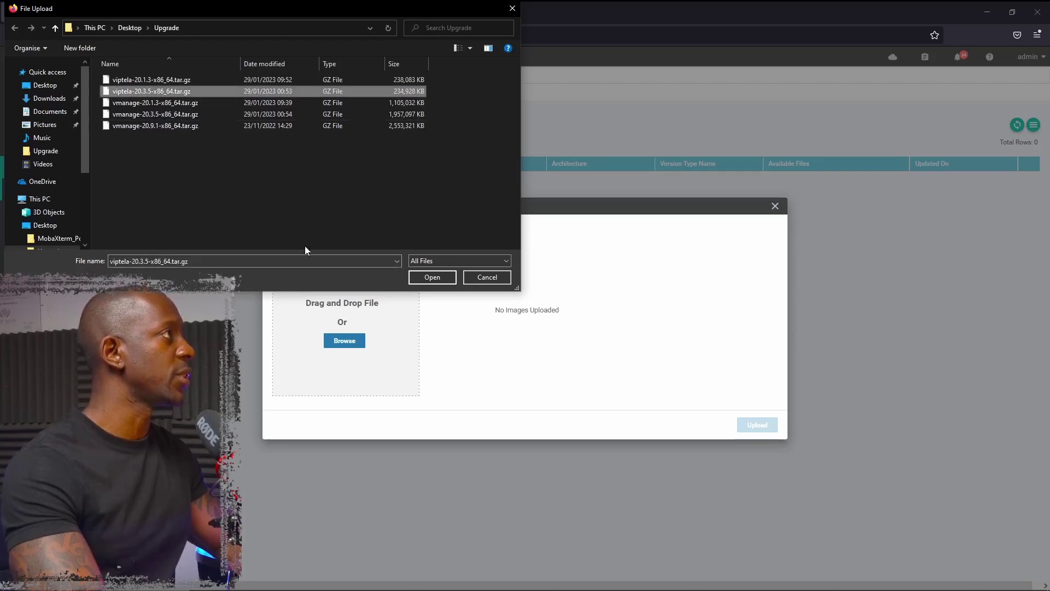
pyautogui.click(430, 277)
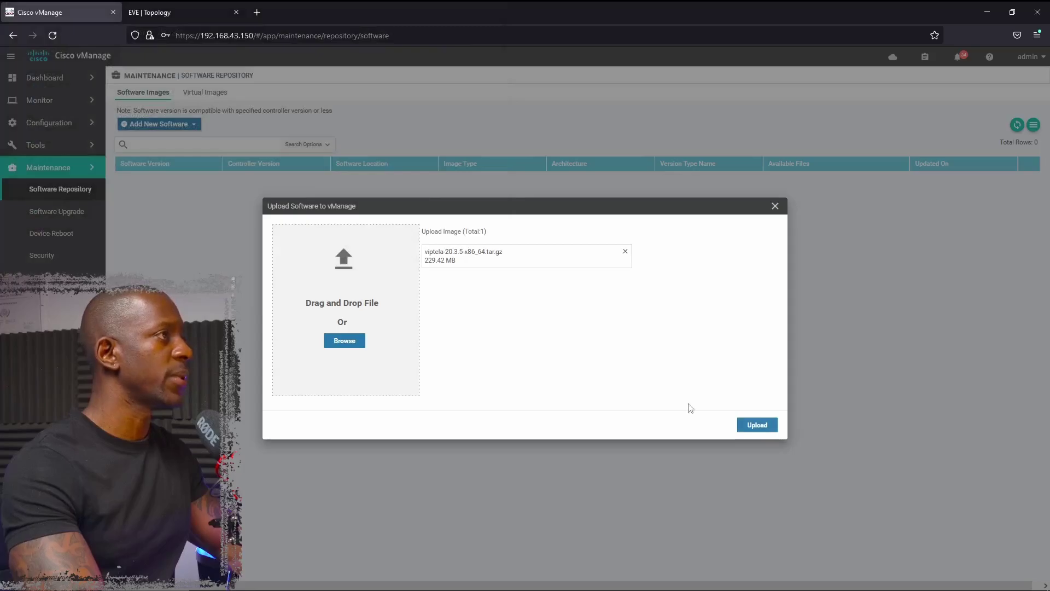
pyautogui.click(764, 427)
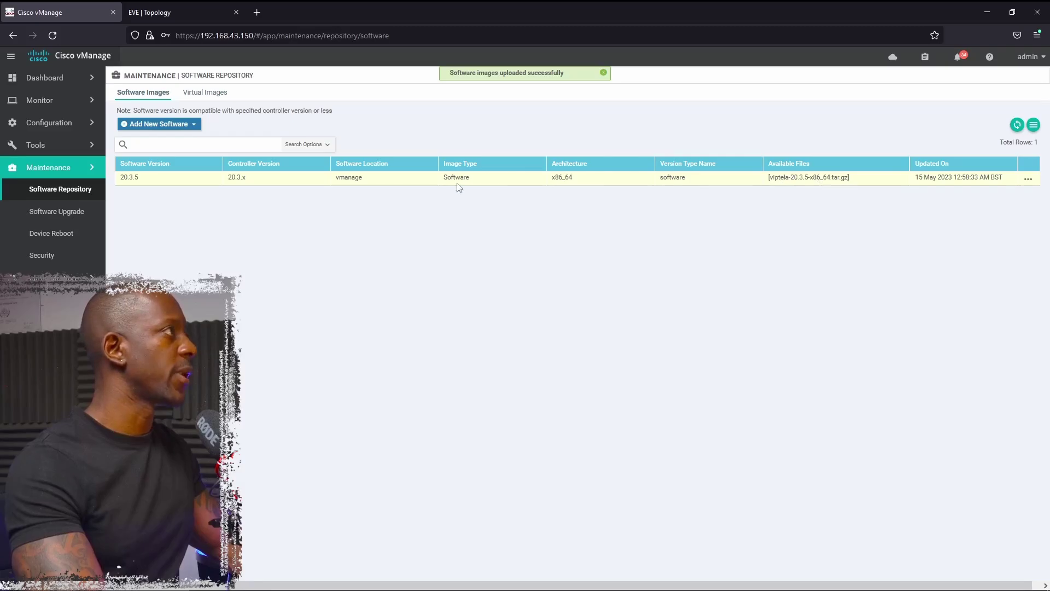
pyautogui.click(77, 214)
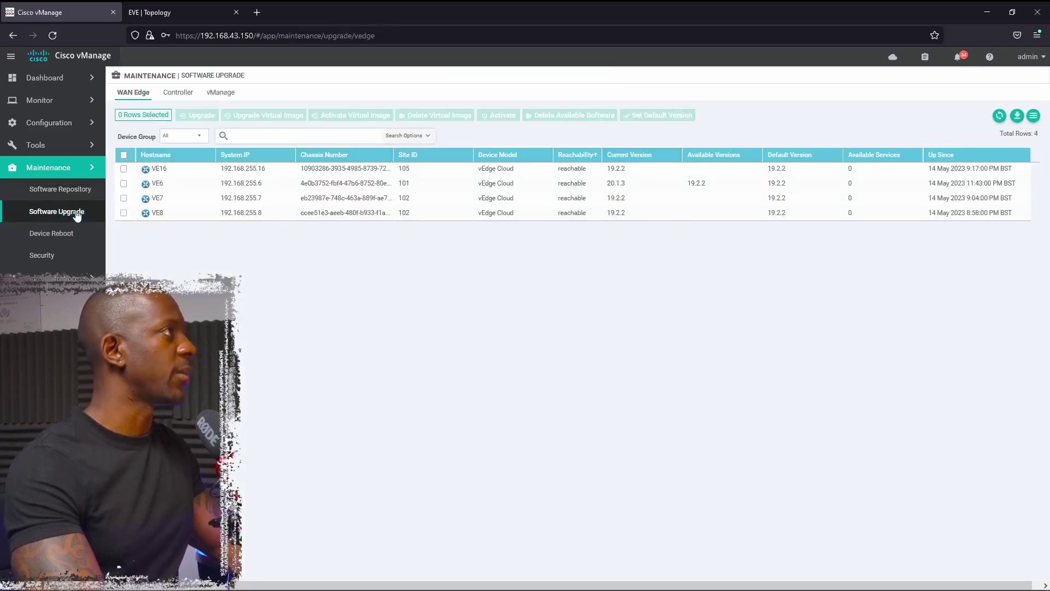
# - Upgrade both vSmart and vBond controllers to 20.3.5 with activate and reboot
pyautogui.click(182, 96)
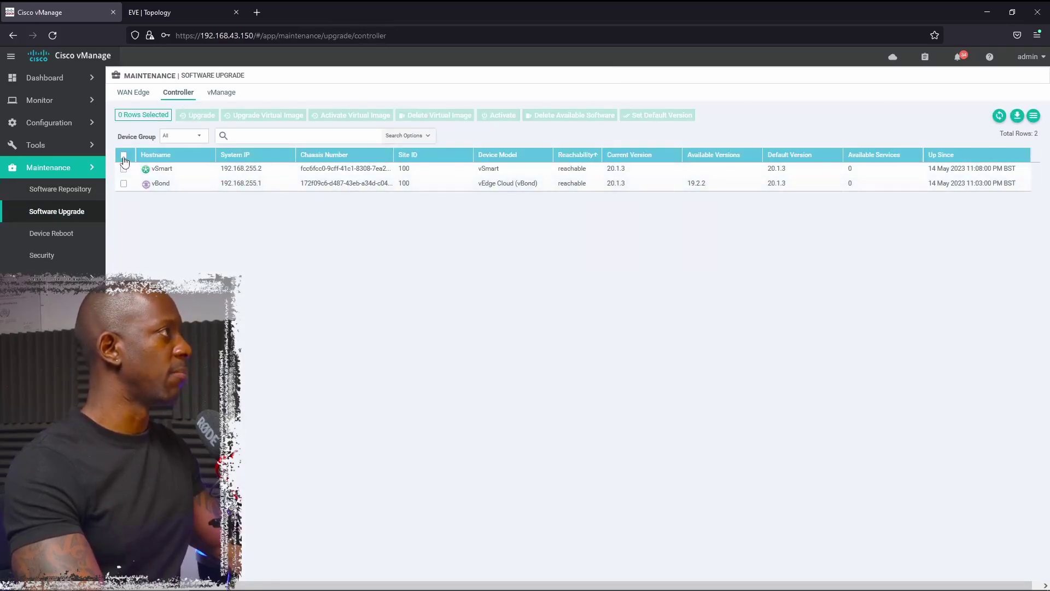
pyautogui.click(124, 157)
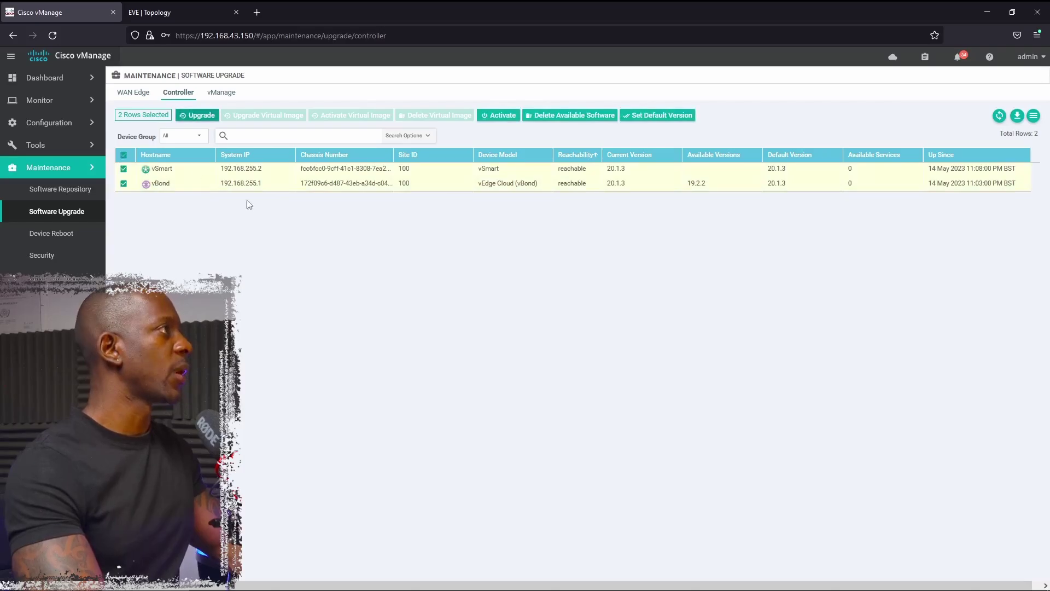
pyautogui.click(202, 116)
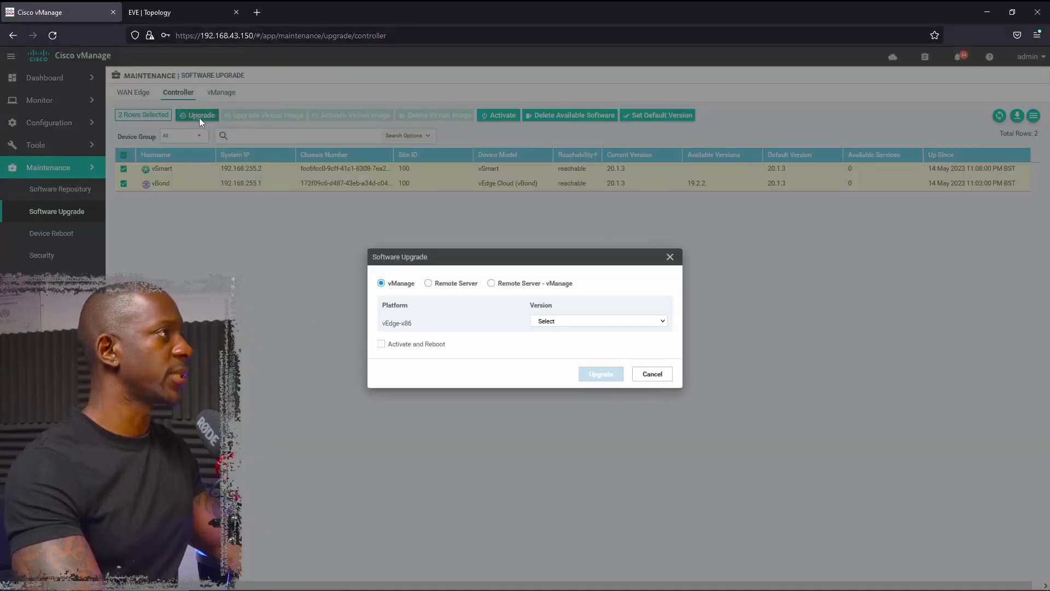
pyautogui.click(569, 326)
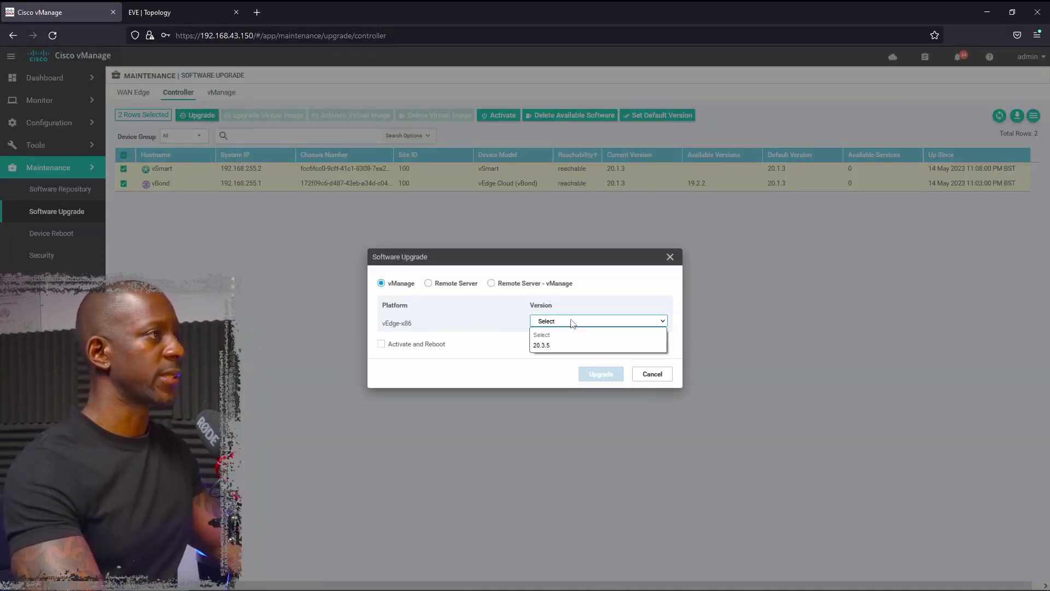
pyautogui.click(563, 346)
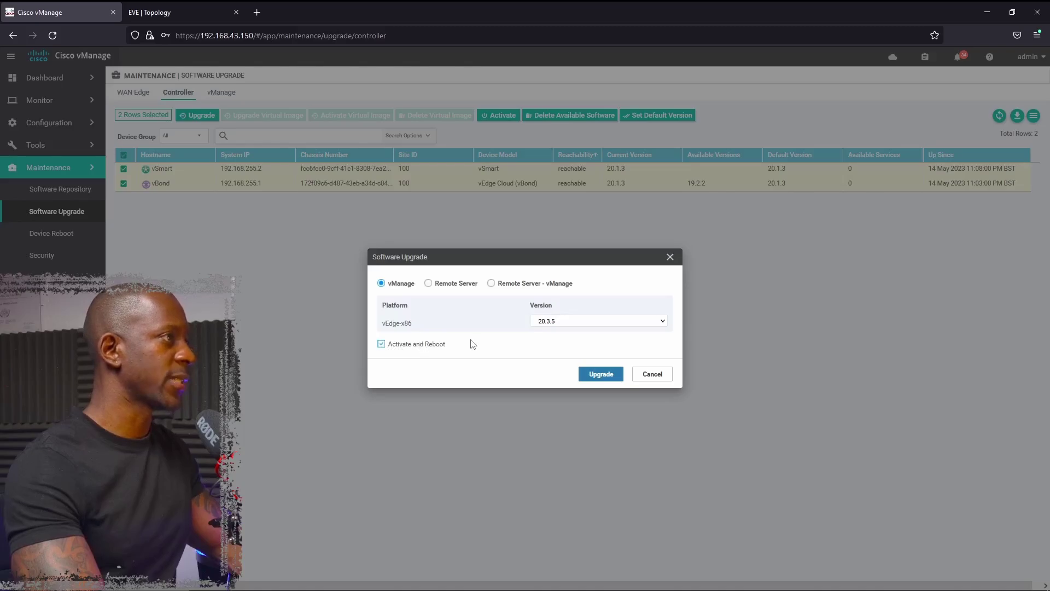
pyautogui.click(607, 375)
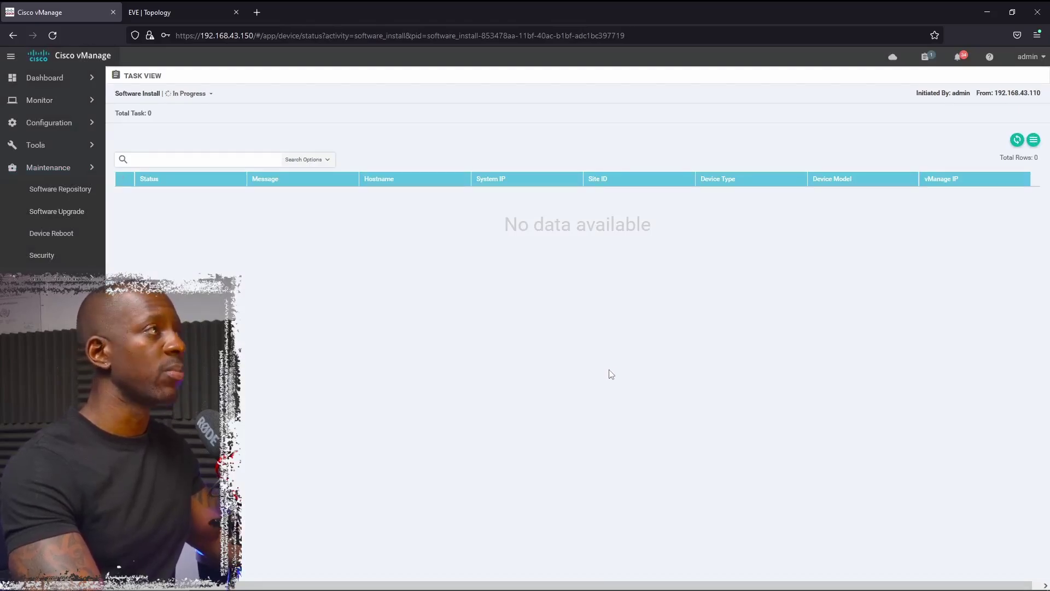
# - Review both install task logs and confirm vSmart and vBond now run 20.3.5
pyautogui.click(1017, 141)
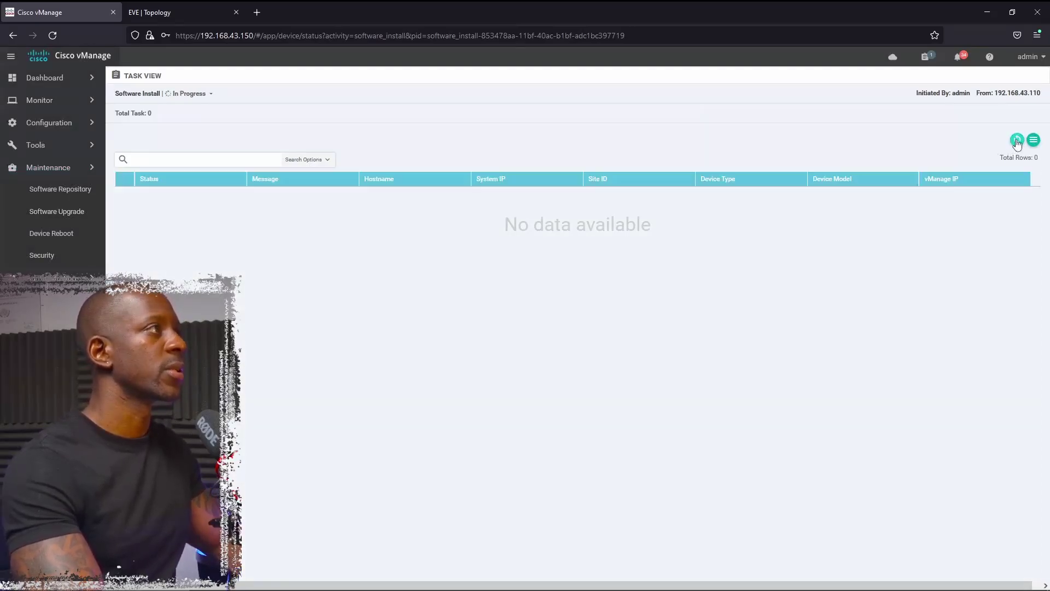
pyautogui.click(123, 182)
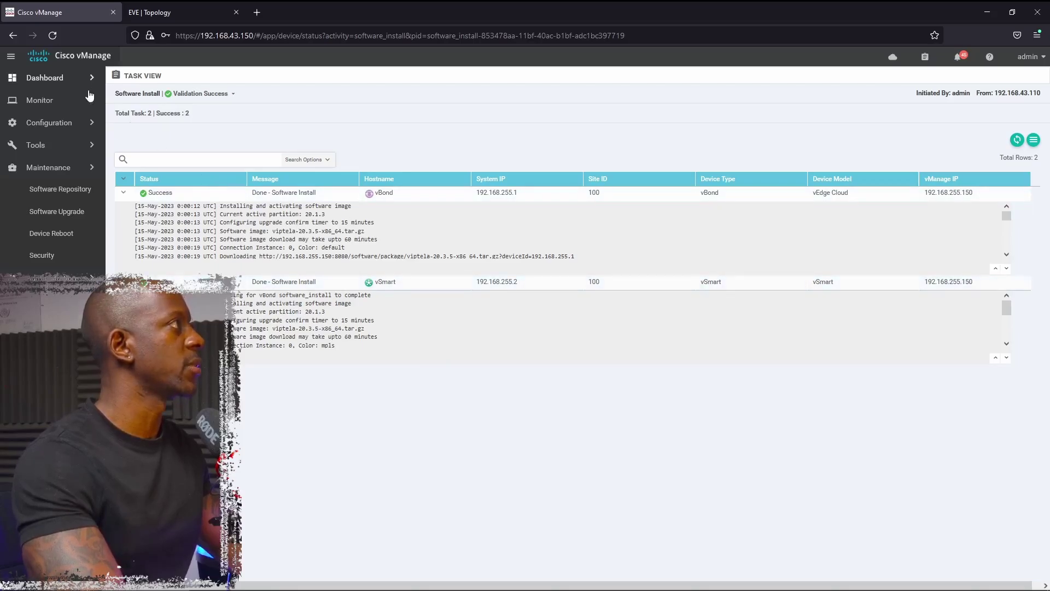
pyautogui.click(64, 211)
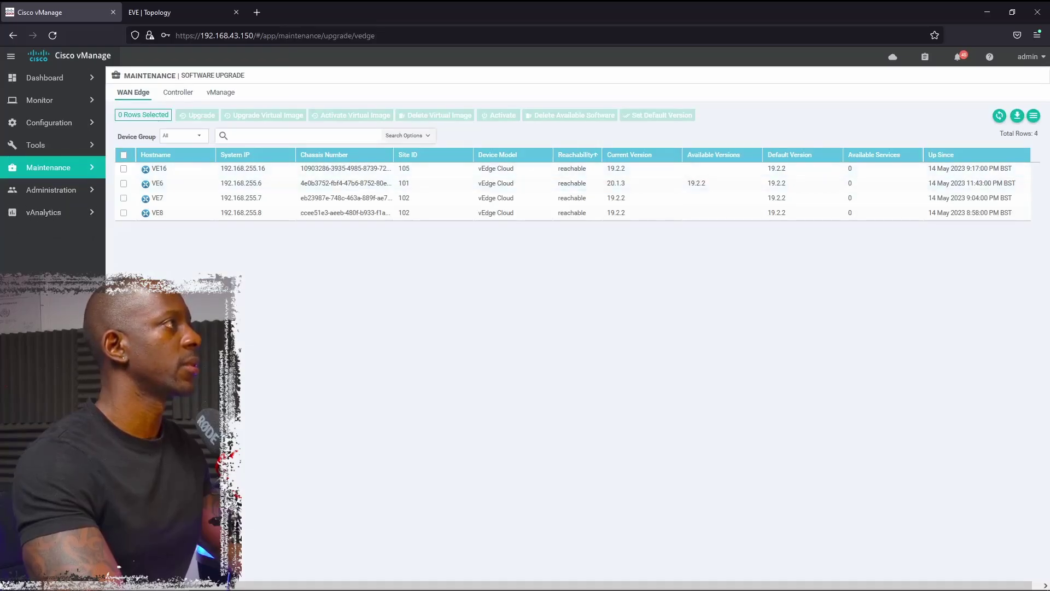
pyautogui.click(194, 95)
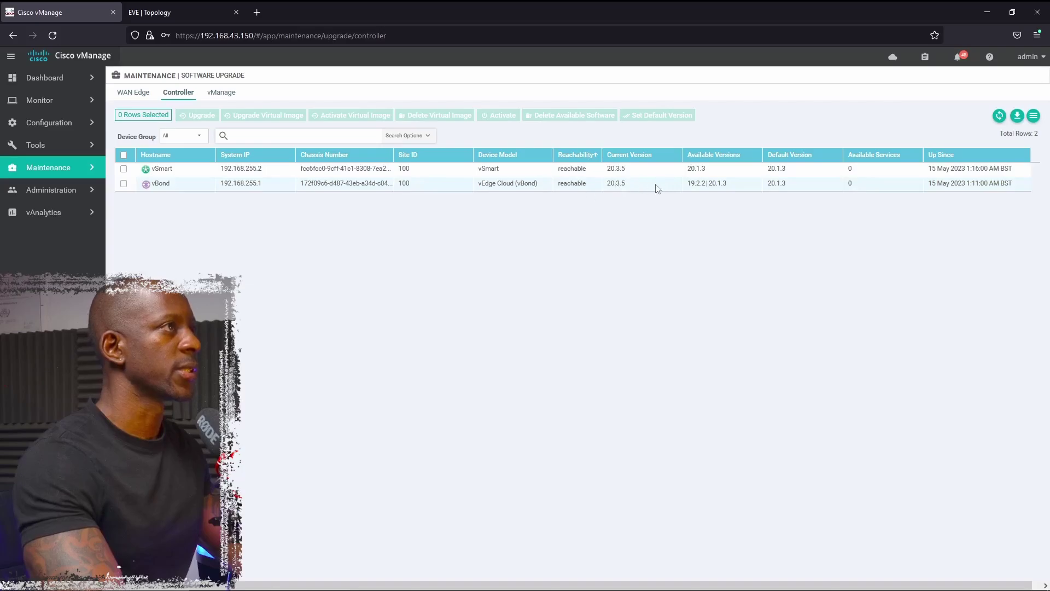
pyautogui.click(192, 15)
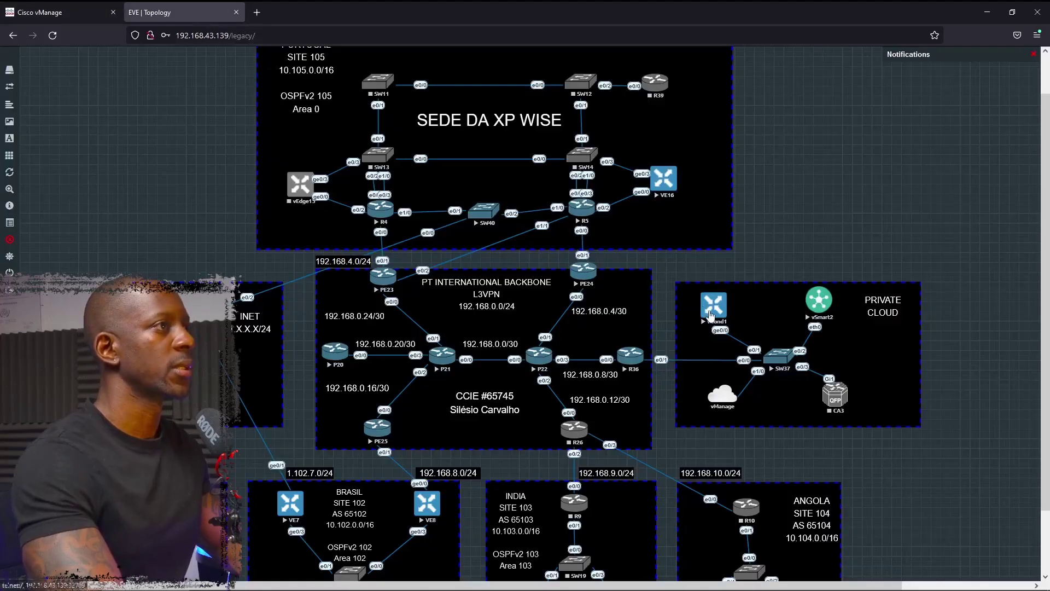
# - Log in to the vBond1 telnet console and run 'show software'
pyautogui.click(705, 310)
pyautogui.click(427, 103)
pyautogui.click(563, 125)
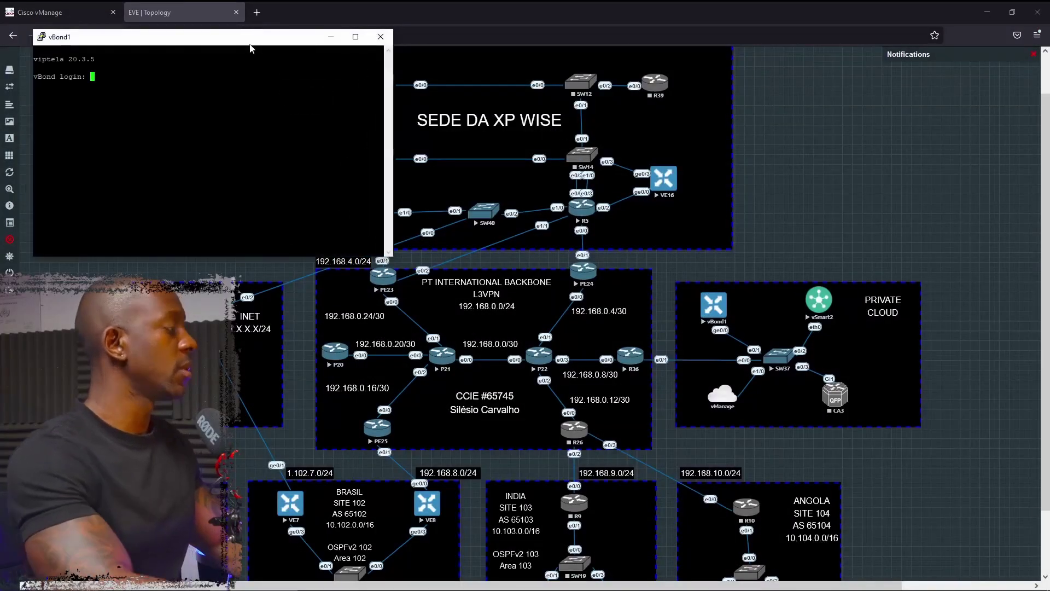
pyautogui.write('admin')
pyautogui.press('Return')
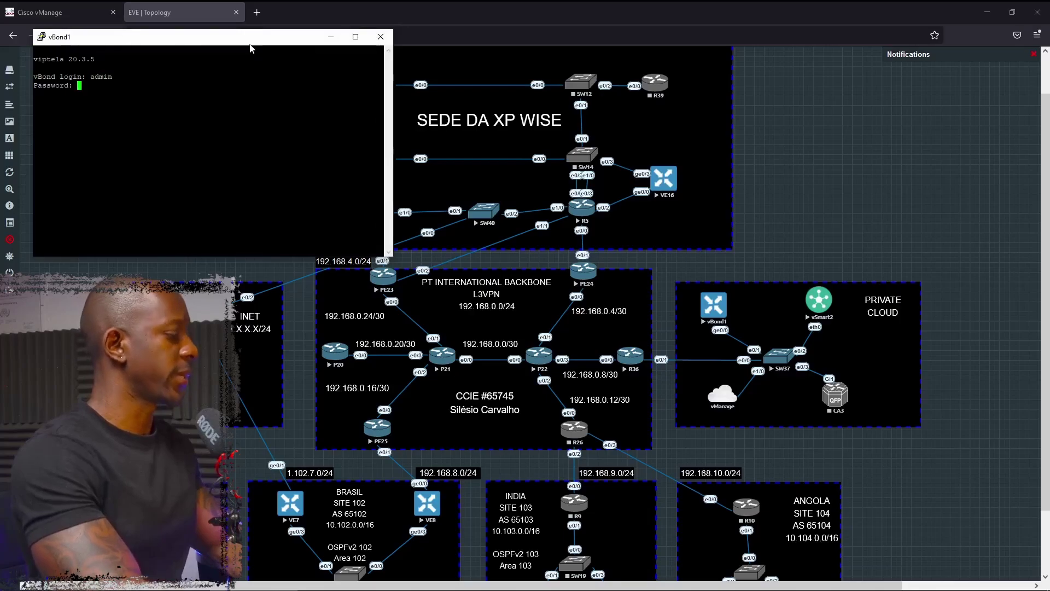
pyautogui.press('Return')
pyautogui.write('sh')
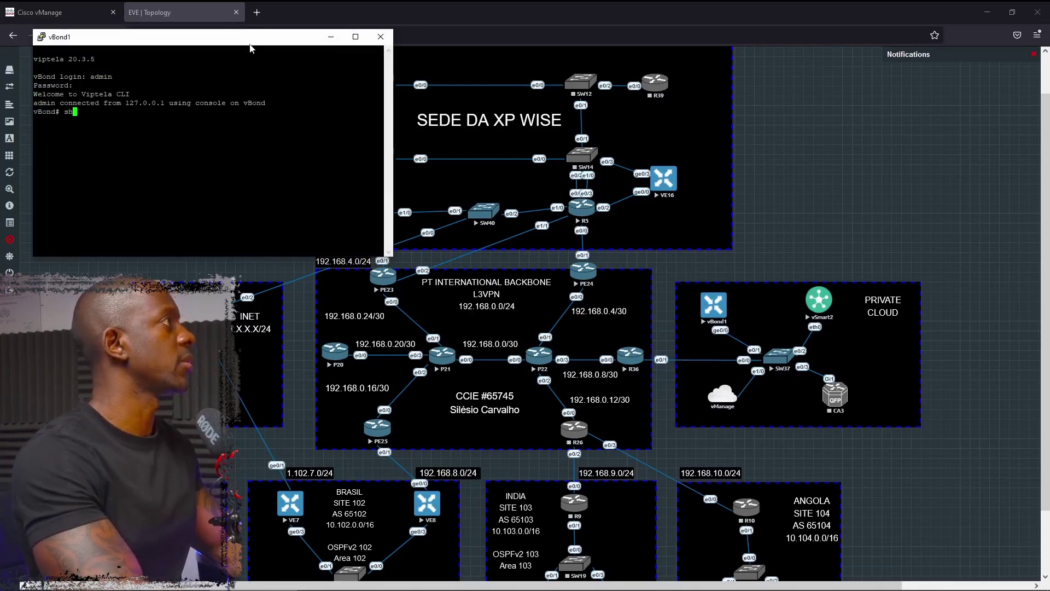
pyautogui.write('ow softw')
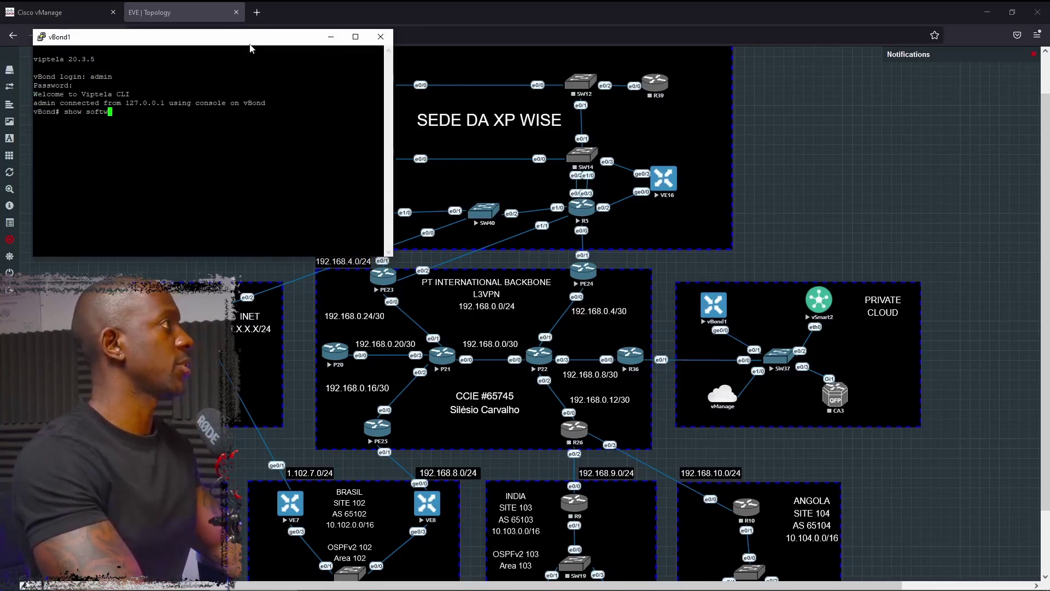
pyautogui.write('are')
pyautogui.press('Return')
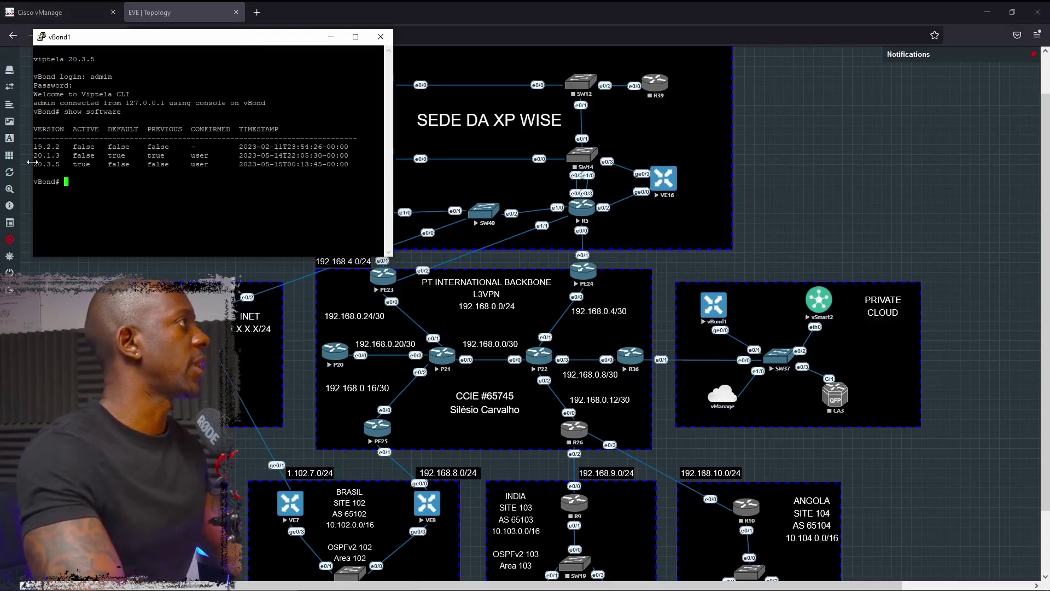
# - Note 20.3.5 as the active version, end the console session, and return to vManage
pyautogui.moveTo(34, 164); pyautogui.dragTo(103, 164)
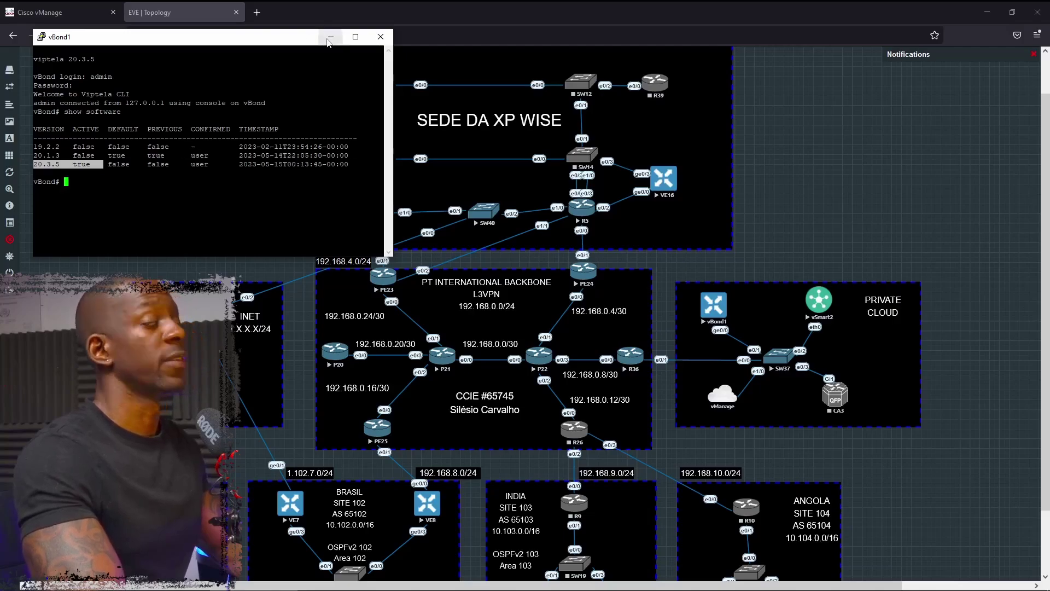
pyautogui.click(381, 36)
pyautogui.click(542, 340)
pyautogui.hotkey('ctrl', 'shift', 'Tab')
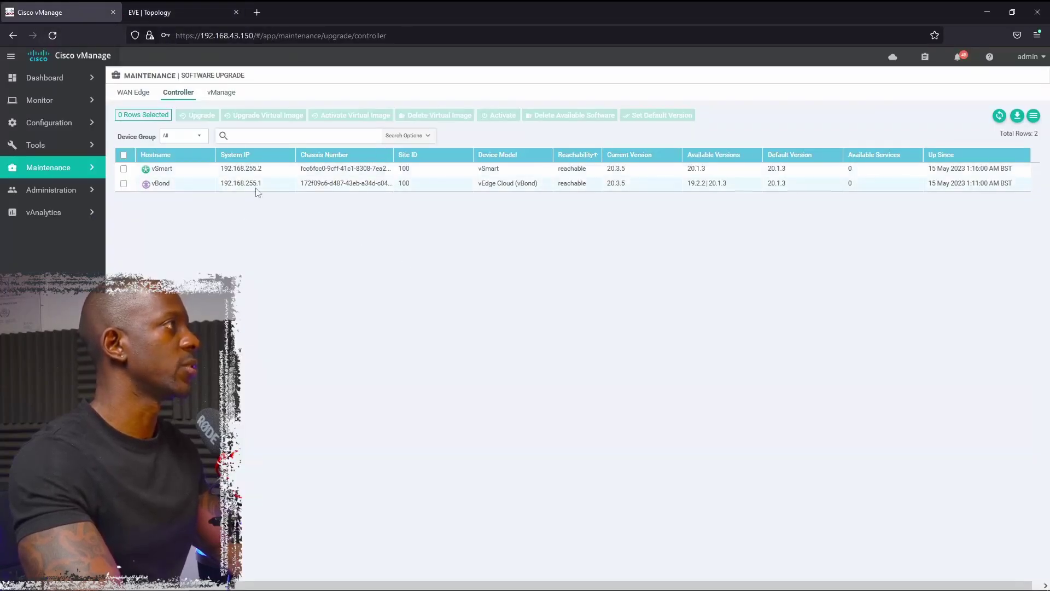
# - Upload viptela-20.1.3-x86_64.tar.gz to the vManage software repository
pyautogui.click(63, 170)
pyautogui.click(62, 189)
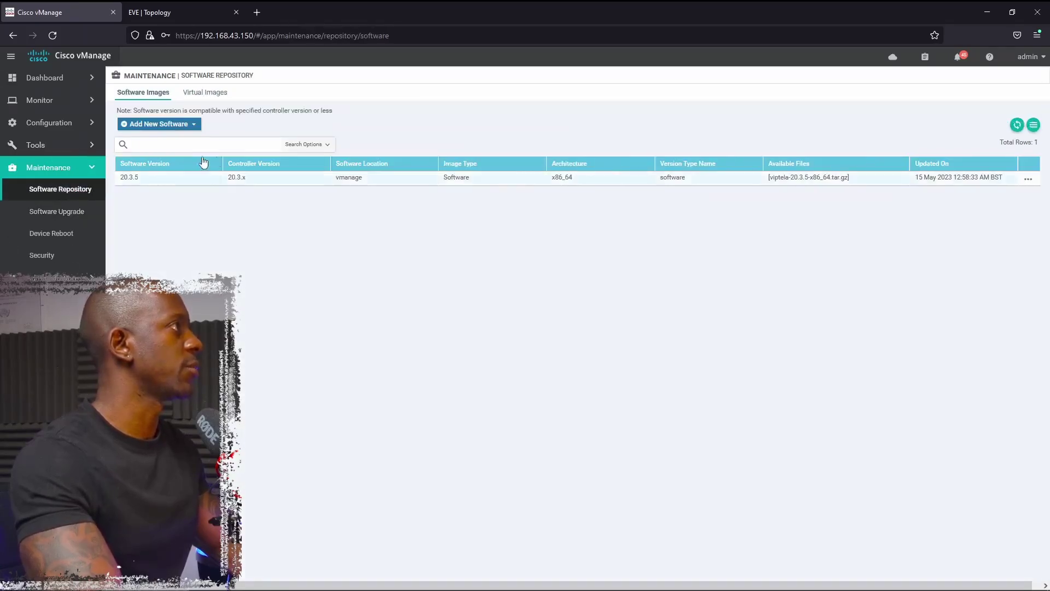
pyautogui.click(179, 125)
pyautogui.click(162, 141)
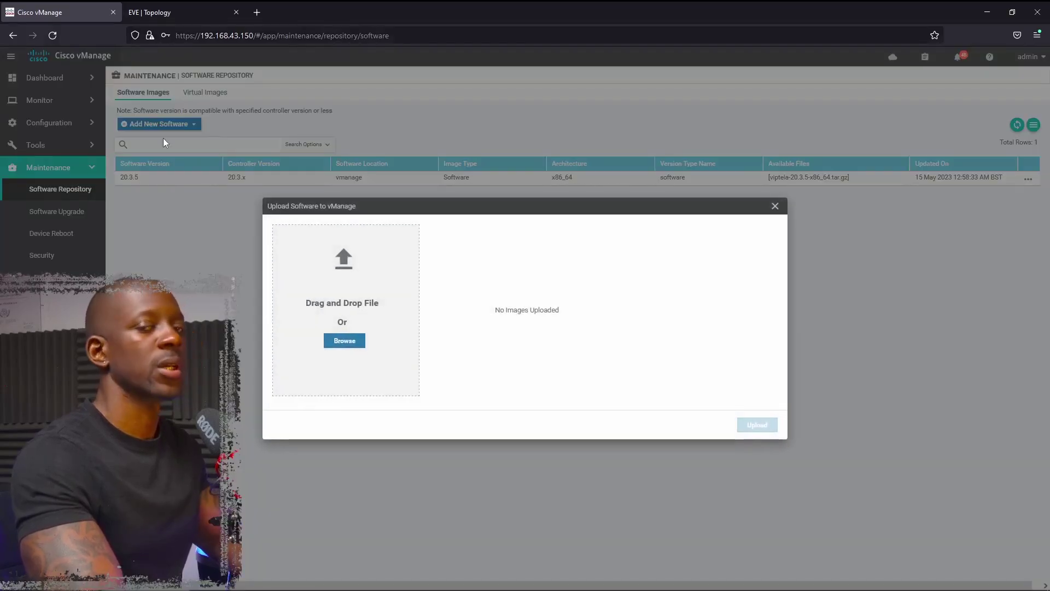
pyautogui.click(353, 342)
pyautogui.click(149, 82)
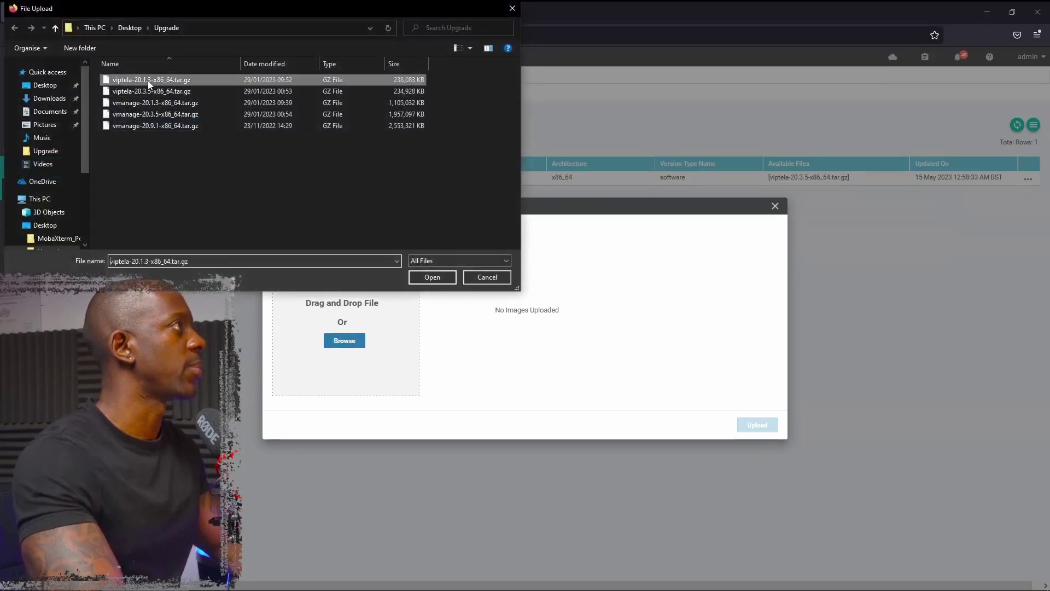
pyautogui.doubleClick(148, 82)
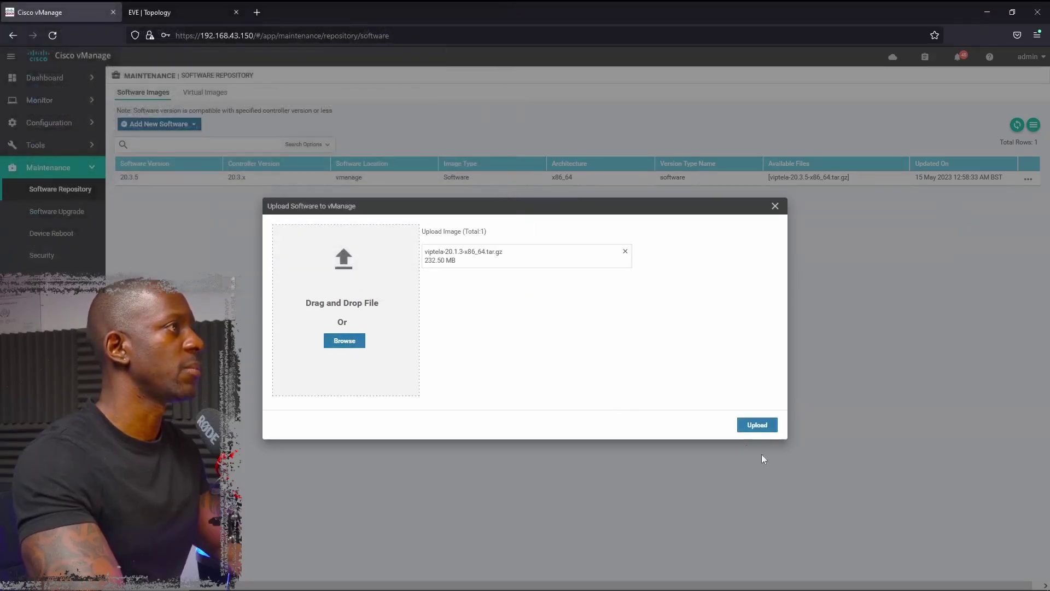
pyautogui.click(760, 426)
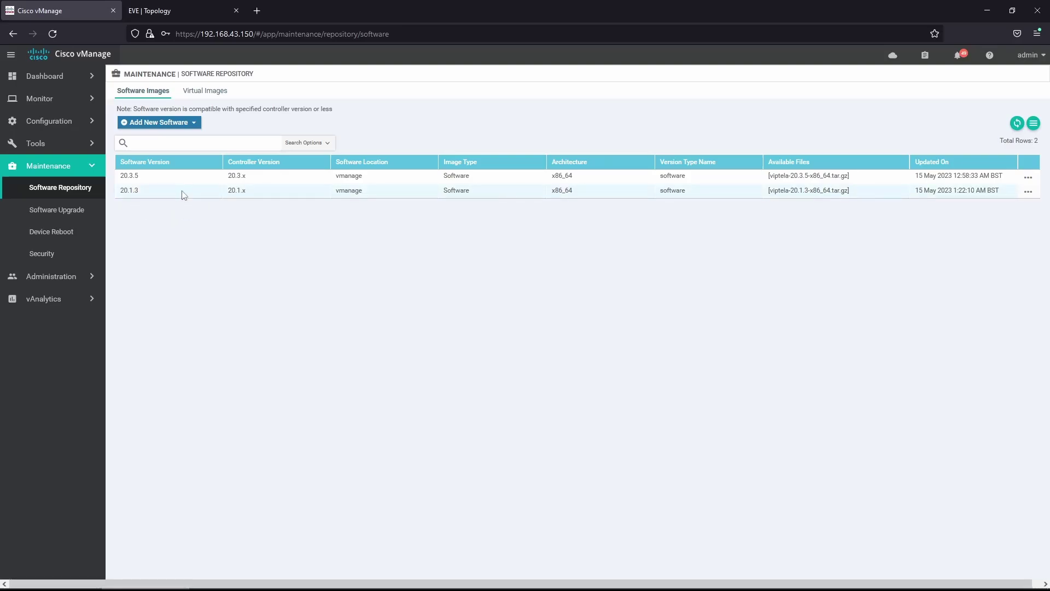
# - Upgrade WAN Edge VE8 to 20.1.3 with activate and reboot
pyautogui.click(85, 215)
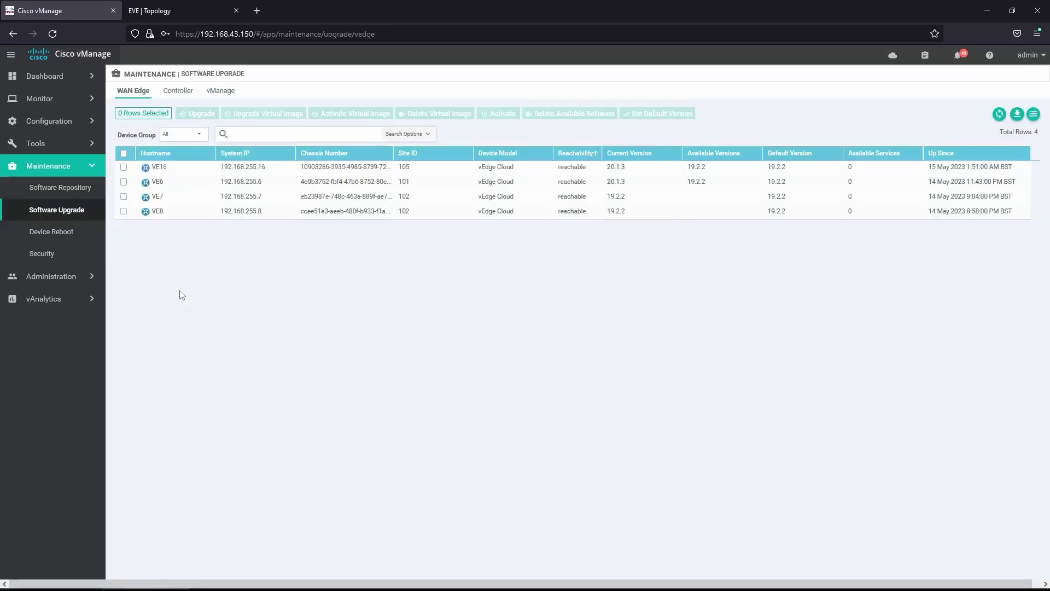
pyautogui.click(125, 213)
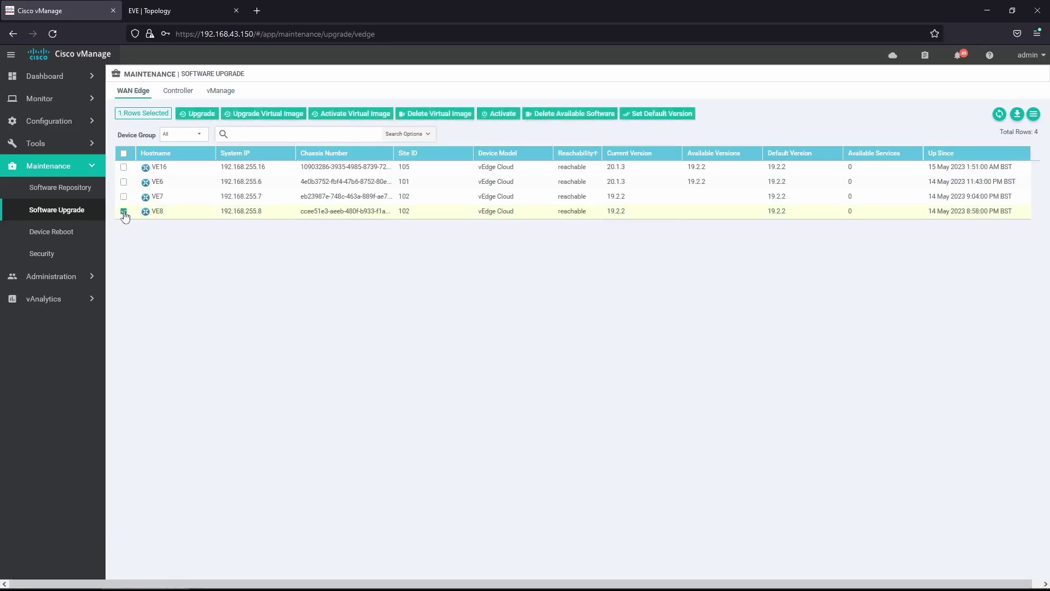
pyautogui.click(202, 115)
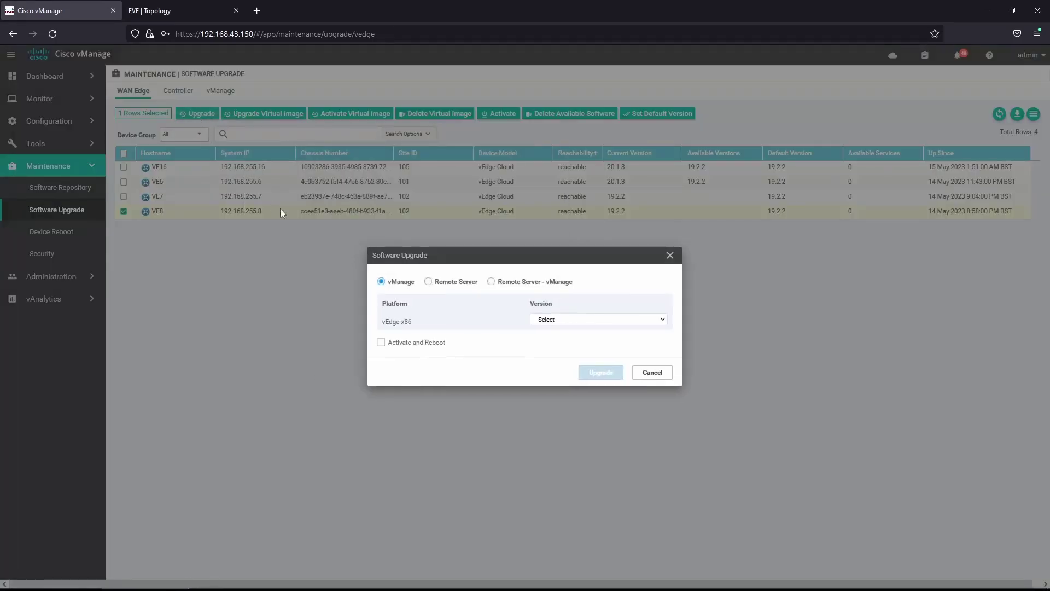
pyautogui.click(586, 321)
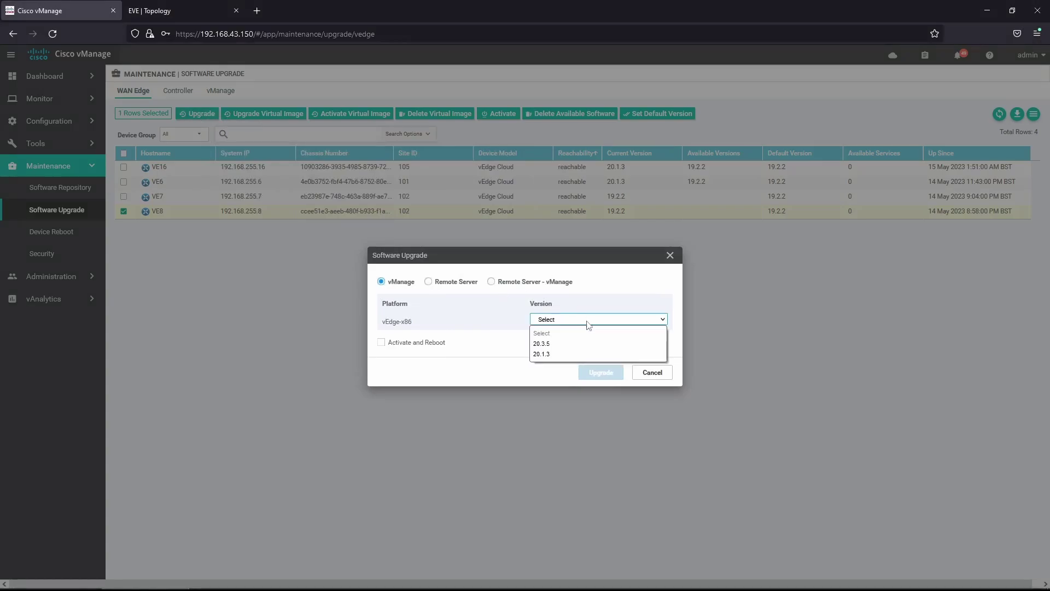
pyautogui.click(573, 355)
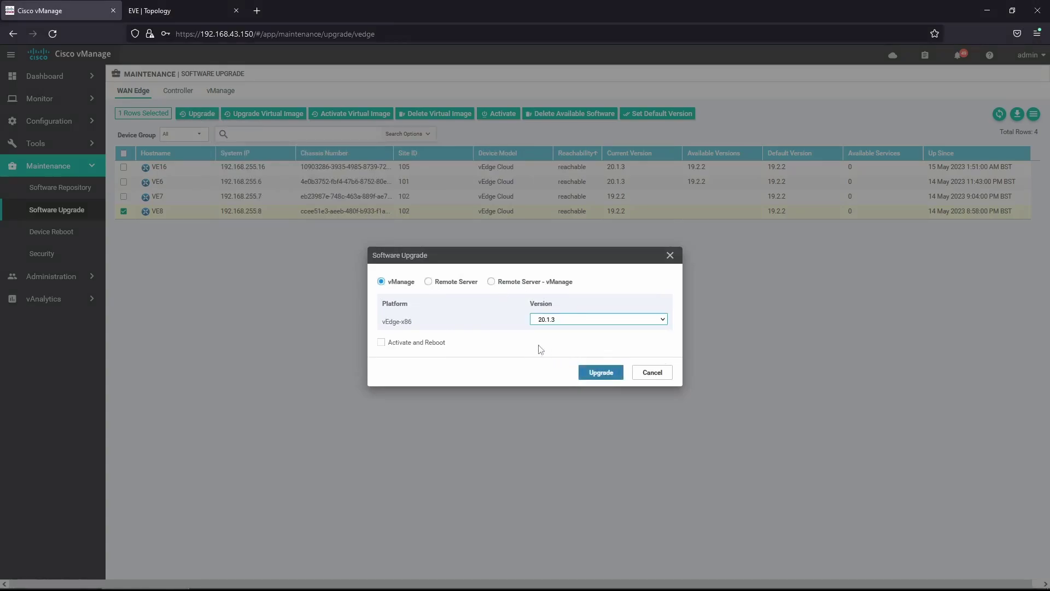
pyautogui.click(382, 343)
pyautogui.click(601, 372)
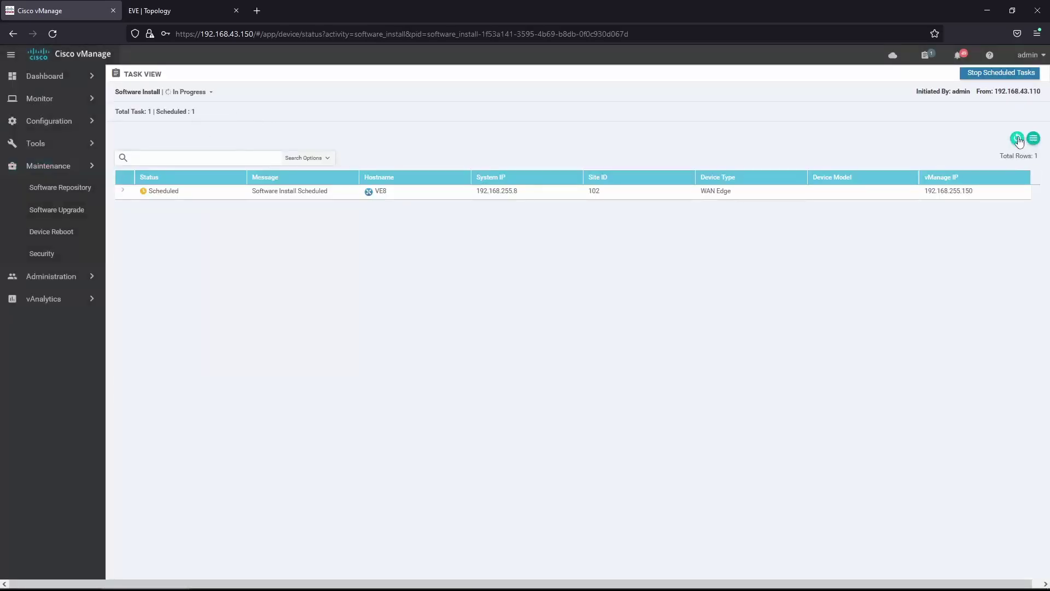
# - Check VE8's install log for success and confirm VE8 now runs 20.1.3
pyautogui.click(1018, 138)
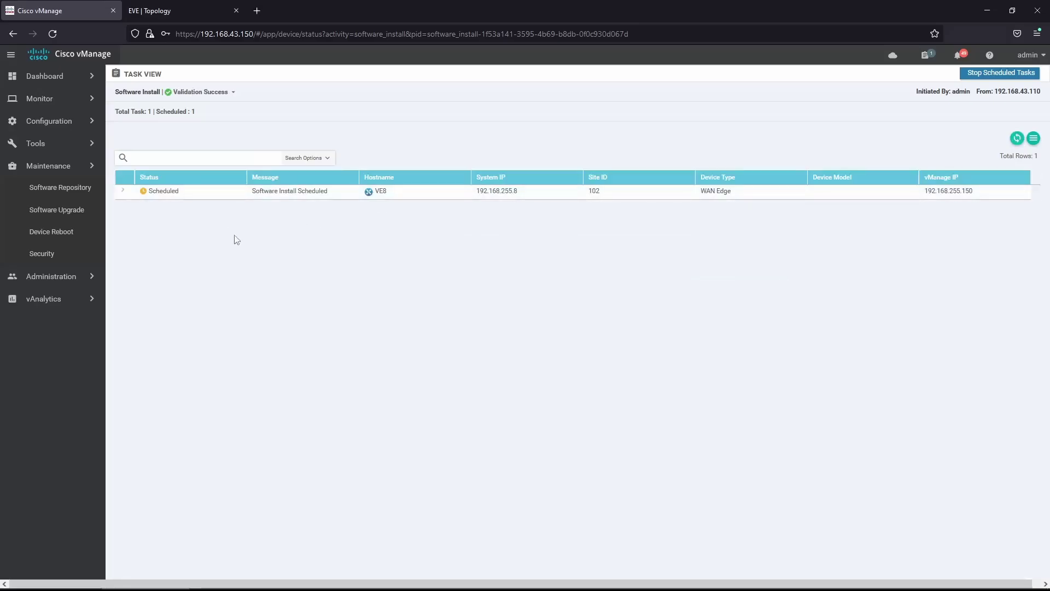
pyautogui.click(124, 184)
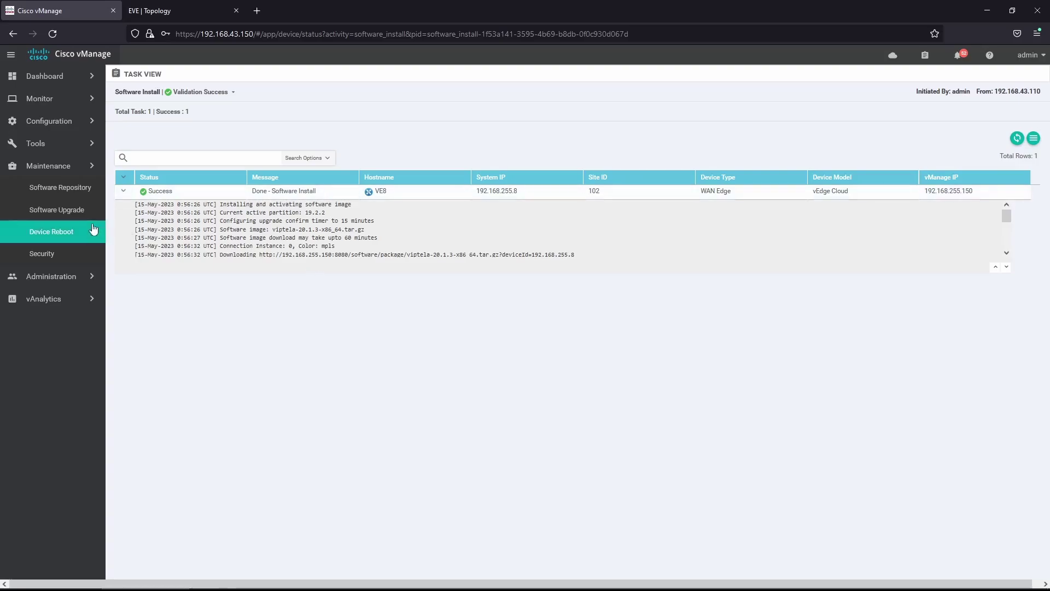
pyautogui.click(74, 216)
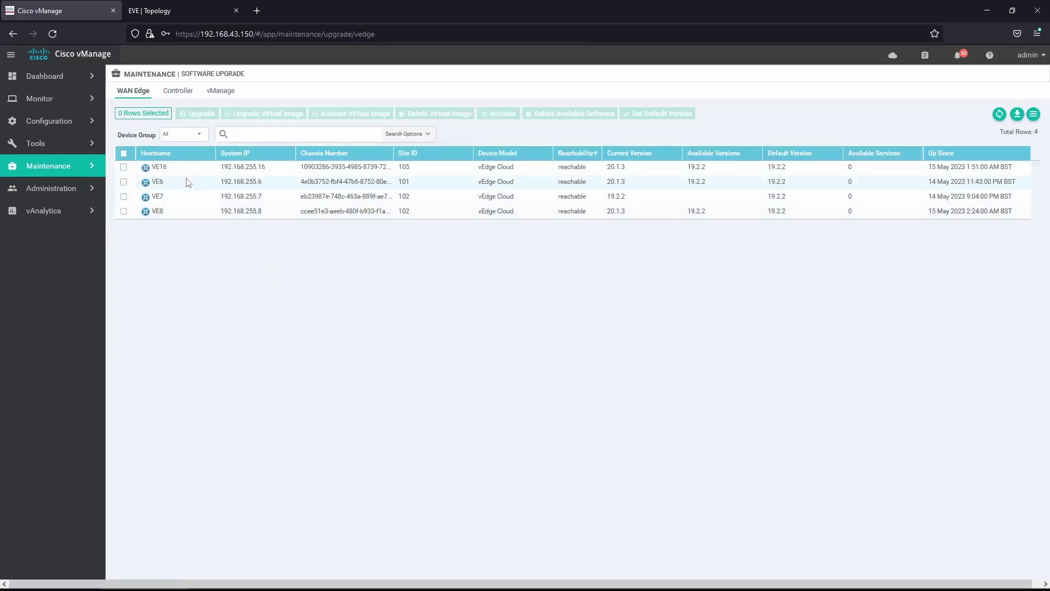
# - Make 20.1.3 the default software version on VE8
pyautogui.click(123, 212)
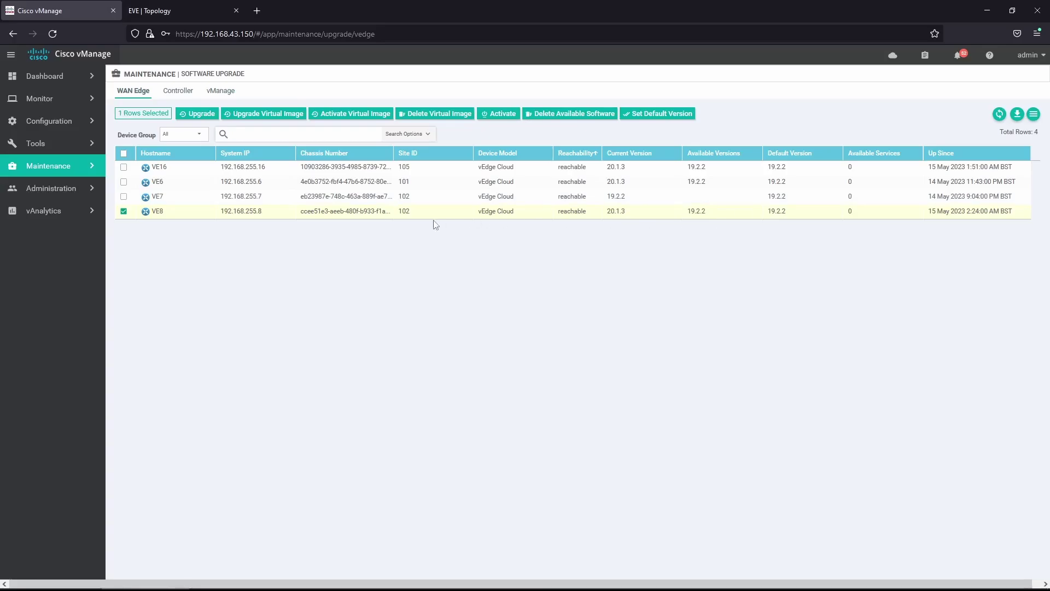
pyautogui.click(656, 118)
pyautogui.click(560, 321)
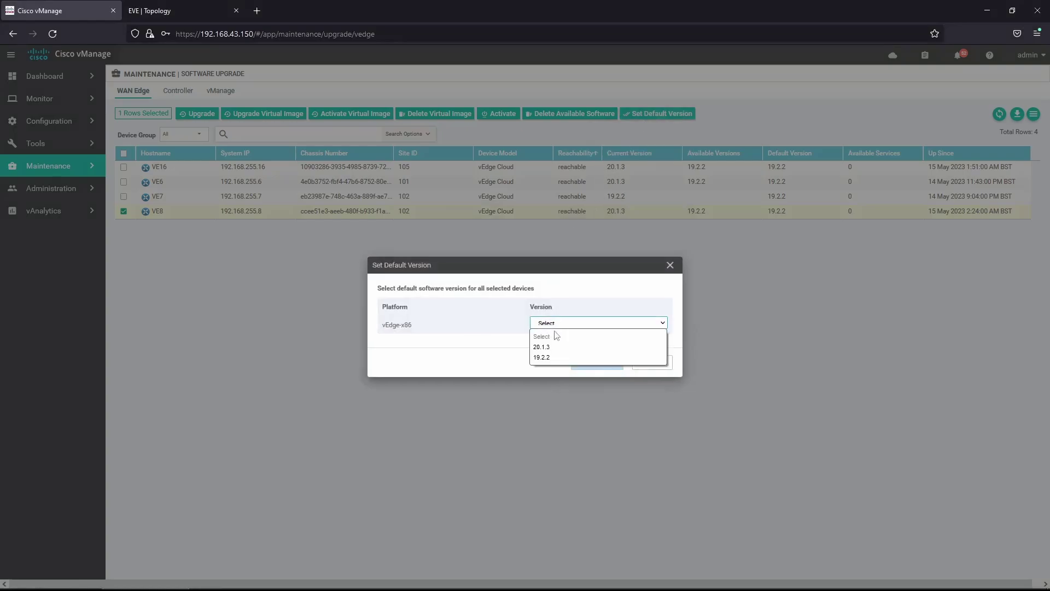
pyautogui.click(554, 347)
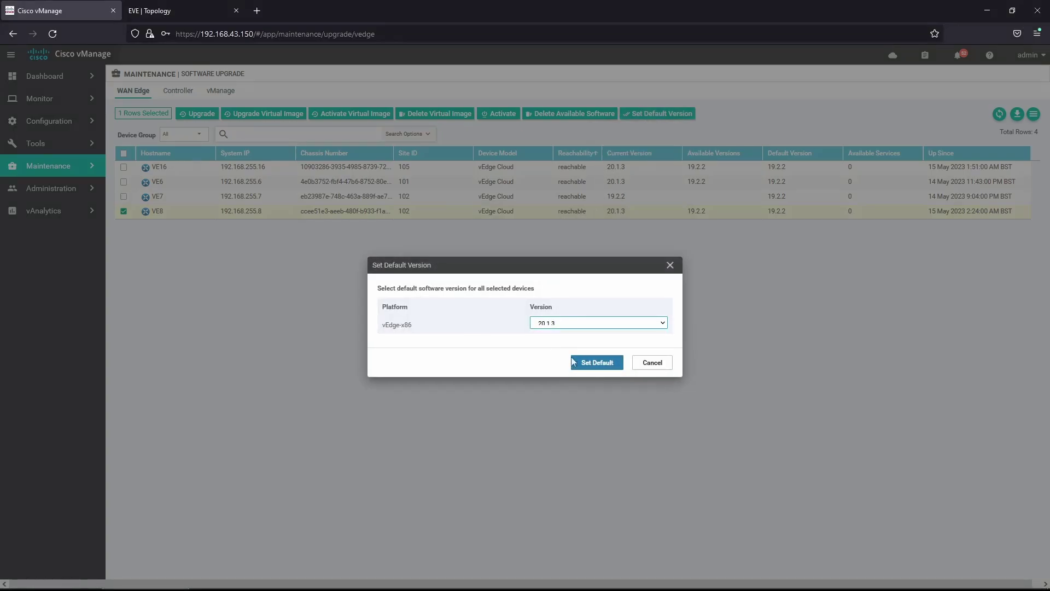
pyautogui.click(598, 363)
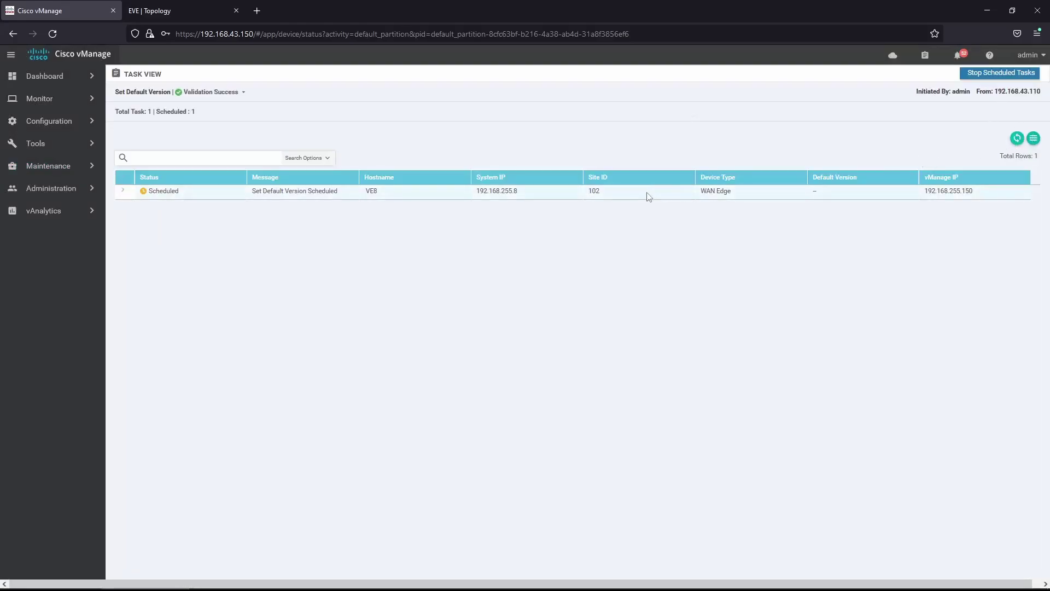
# - Read the Set Default Version task log, then check VE8's 20.1.3 default in the Software Upgrade list
pyautogui.click(124, 177)
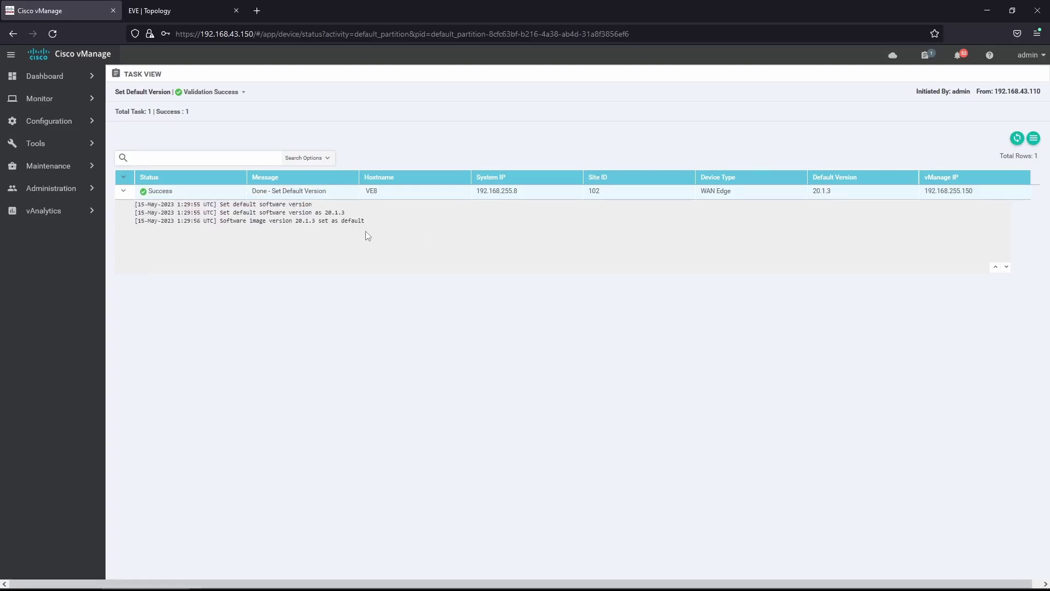
pyautogui.click(48, 167)
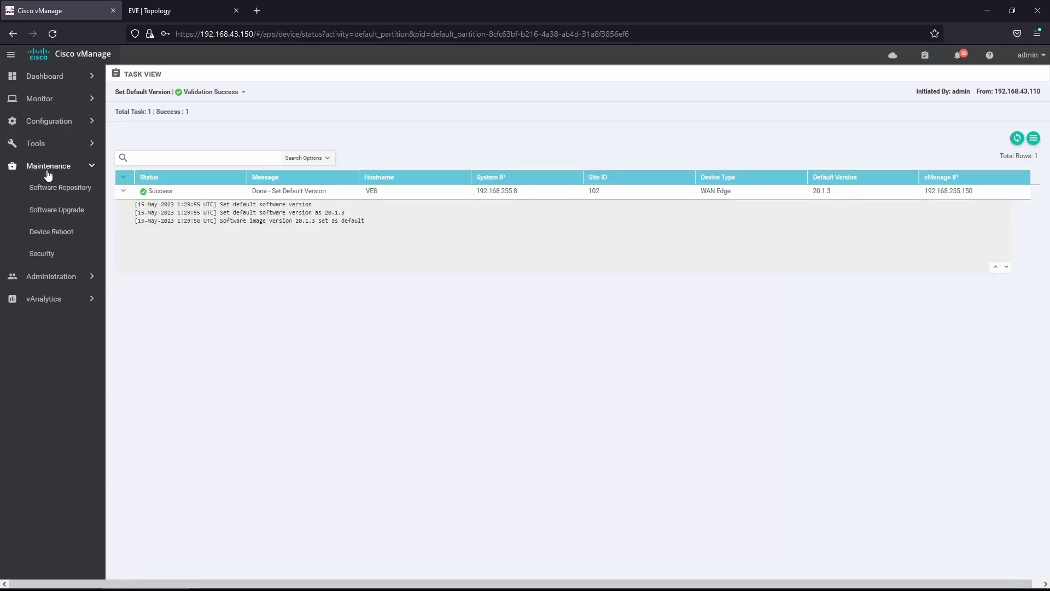
pyautogui.click(54, 214)
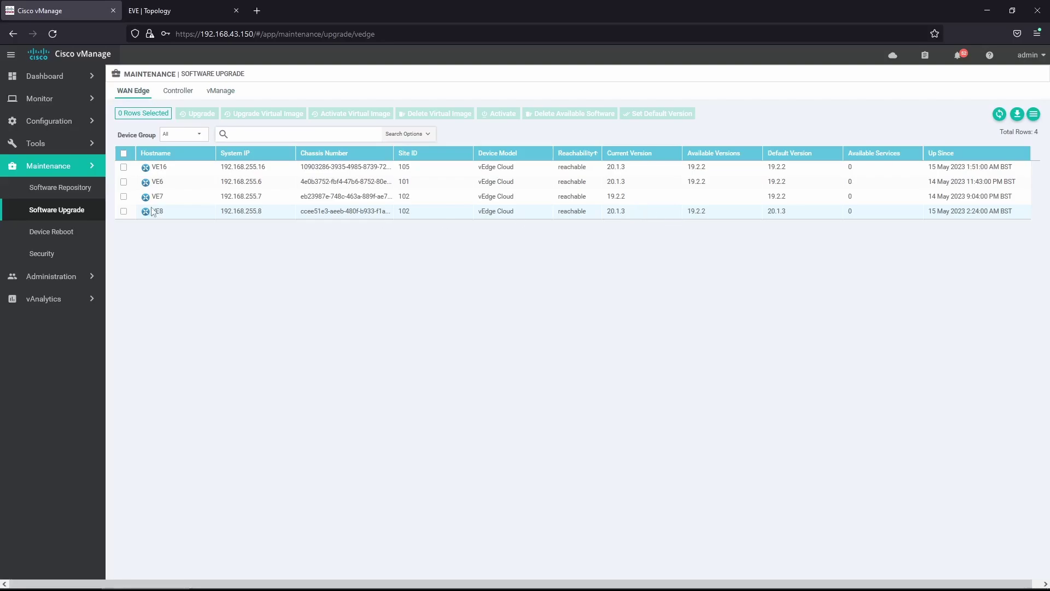
# - Delete the spare 19.2.2 software image from VE8
pyautogui.click(123, 212)
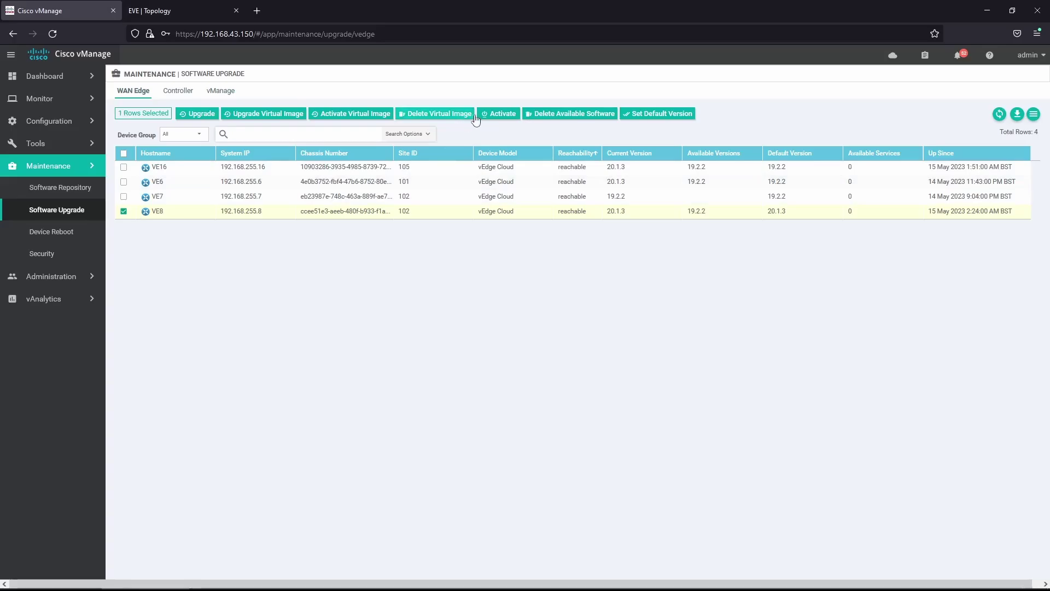
pyautogui.click(555, 118)
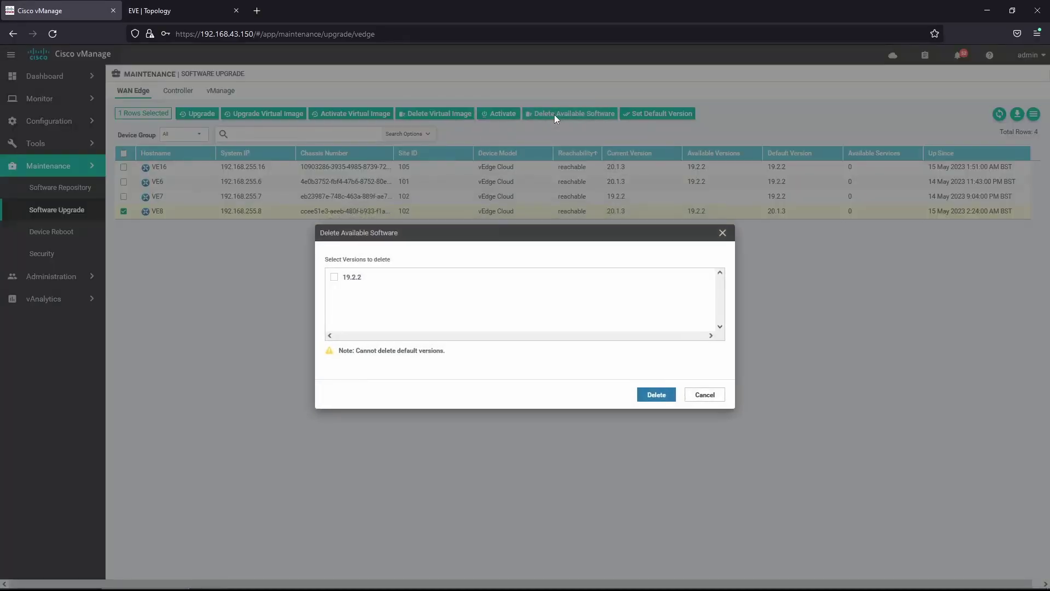
pyautogui.click(653, 395)
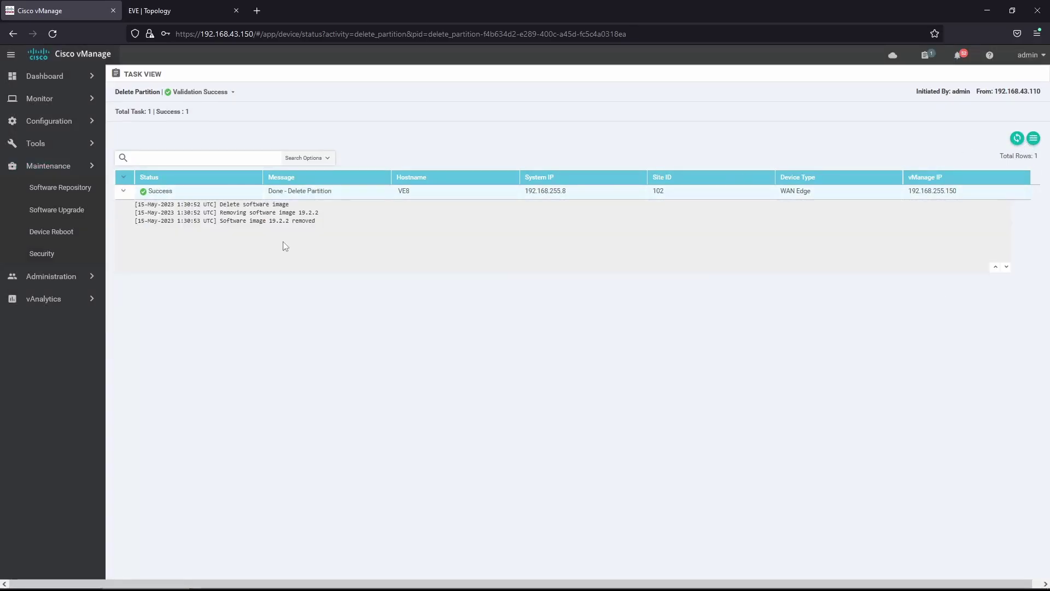
# - Check the Software Repository for 20.3.5, then select VE8 in the WAN Edge Software Upgrade list
pyautogui.click(68, 190)
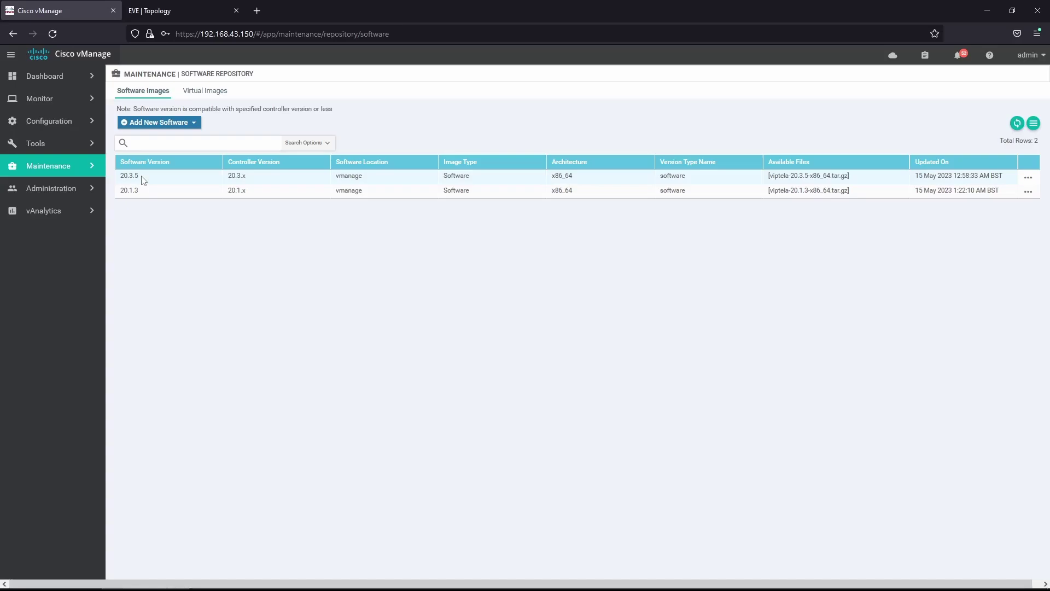
pyautogui.click(66, 168)
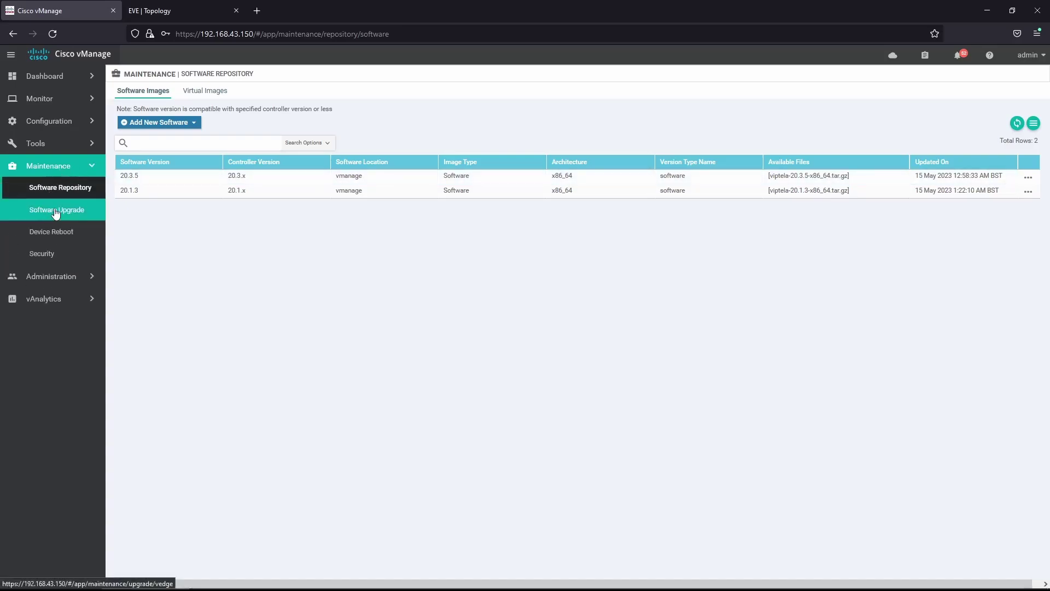
pyautogui.click(56, 212)
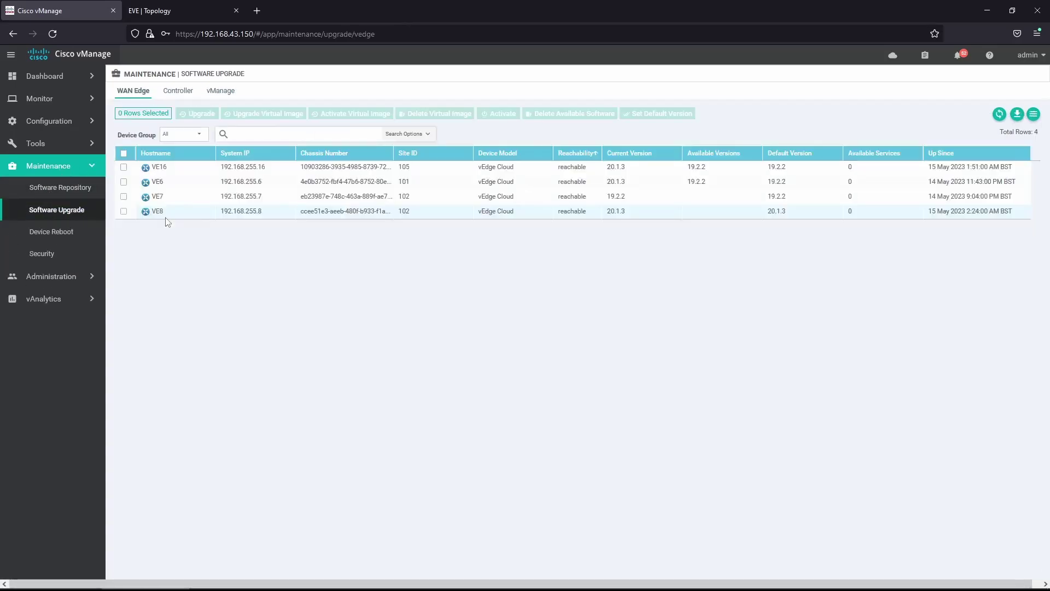
pyautogui.click(123, 212)
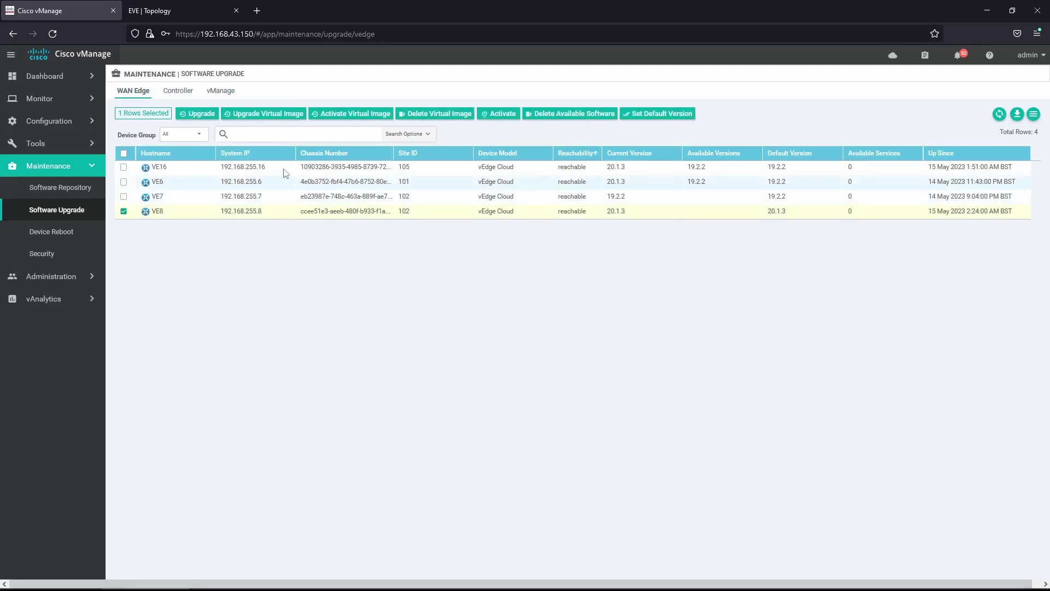
# - Schedule VE8's upgrade to version 20.3.5 with Activate and Reboot enabled
pyautogui.click(191, 115)
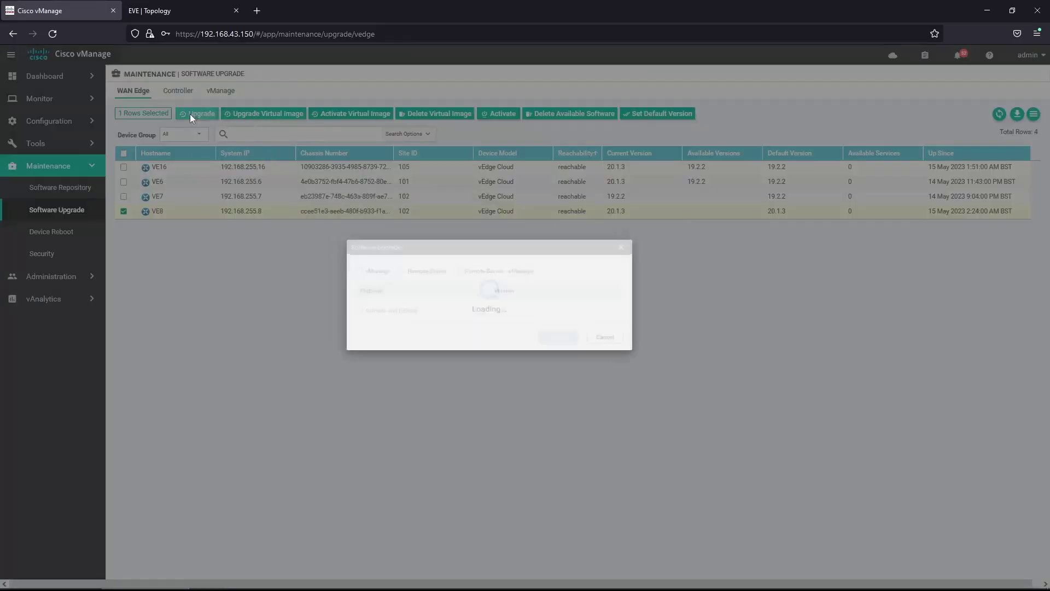
pyautogui.click(551, 318)
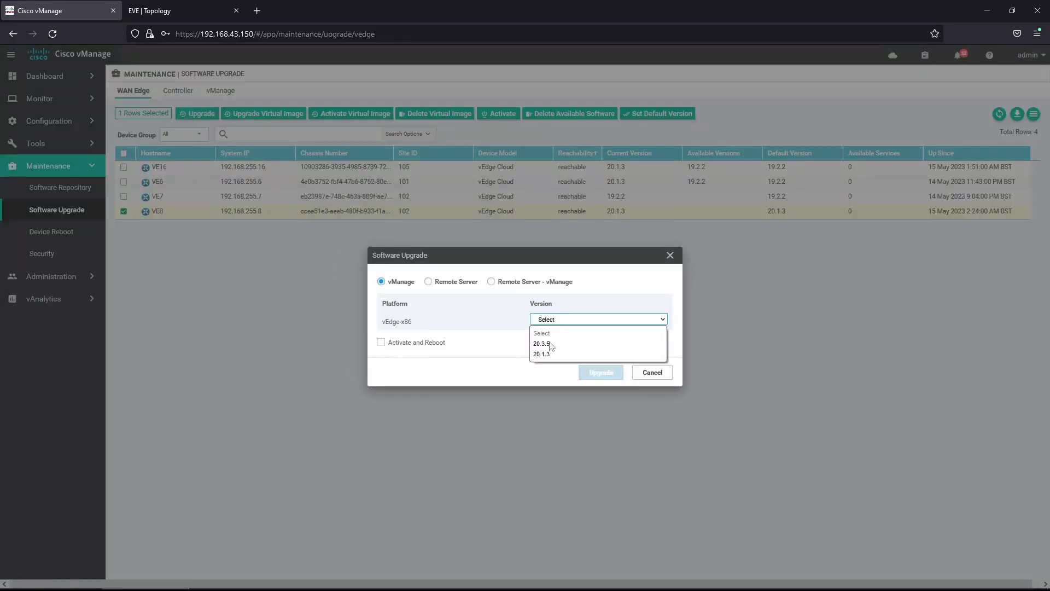
pyautogui.click(551, 344)
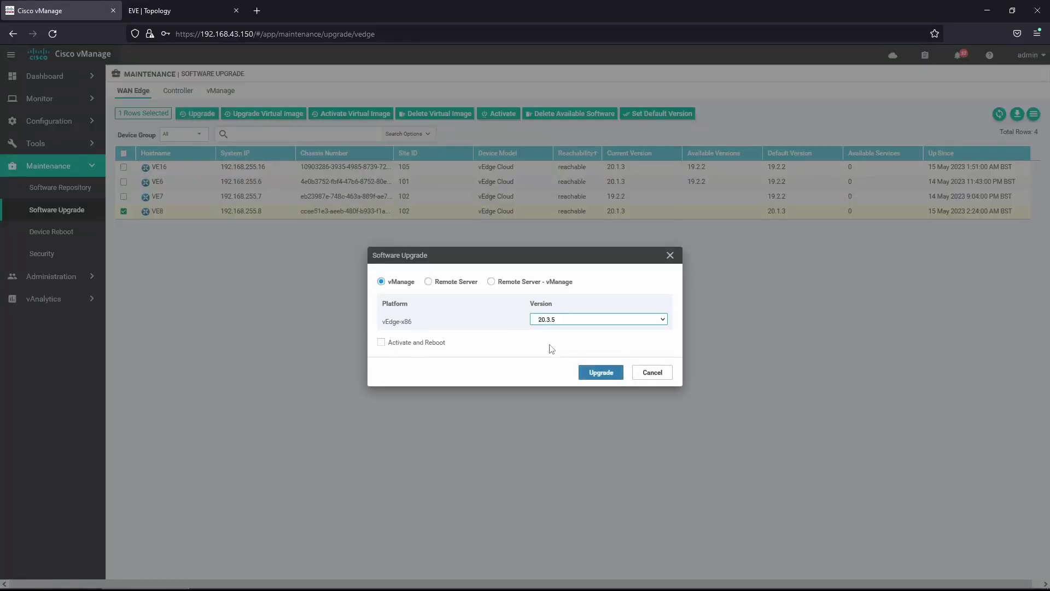
pyautogui.click(382, 343)
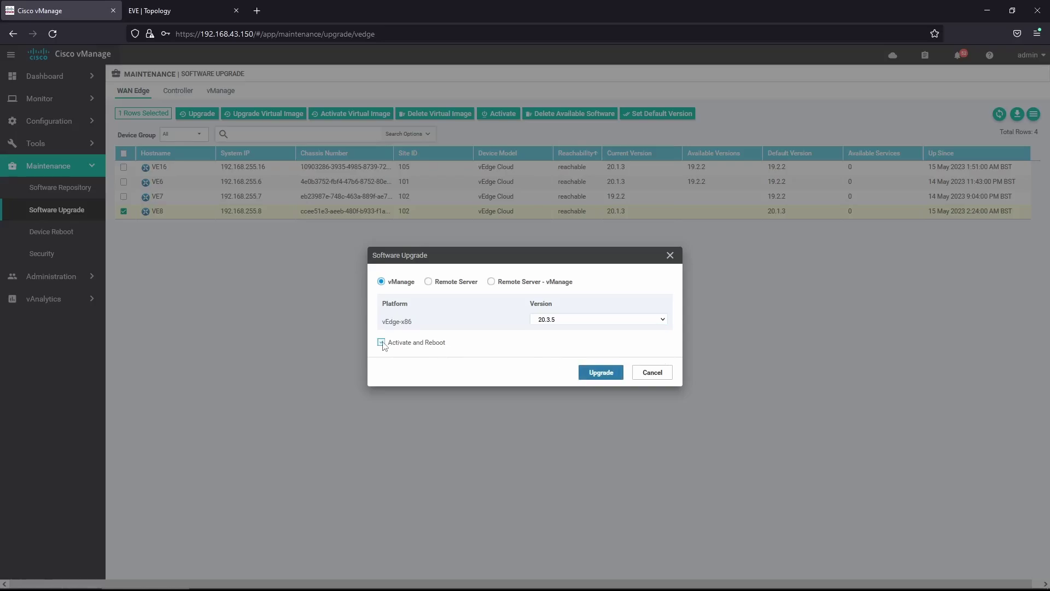
pyautogui.click(593, 371)
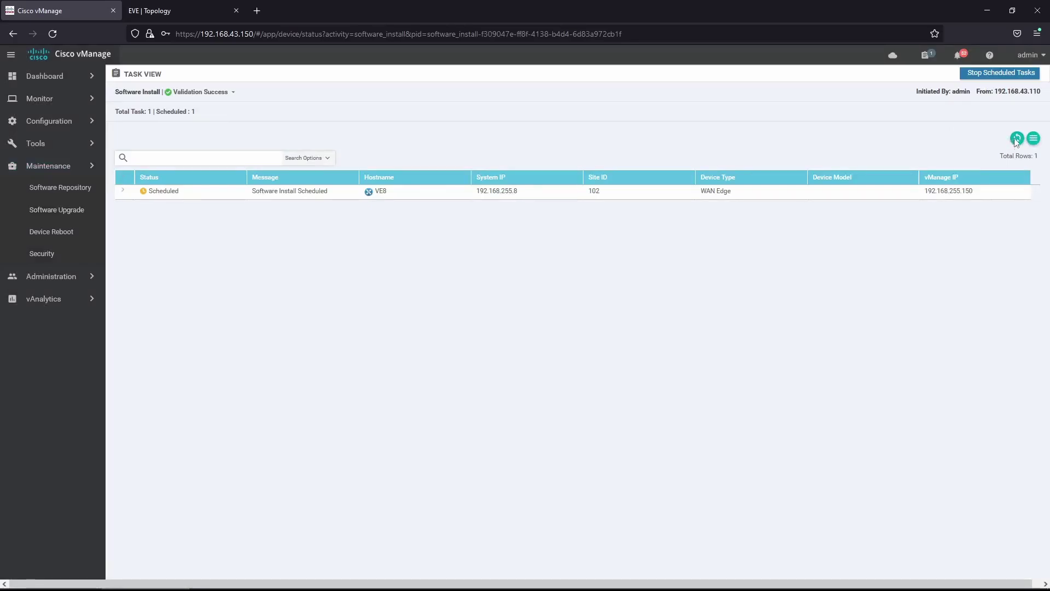
# - Refresh and review VE8's 20.3.5 install task, then return to the Software Upgrade list
pyautogui.click(1016, 138)
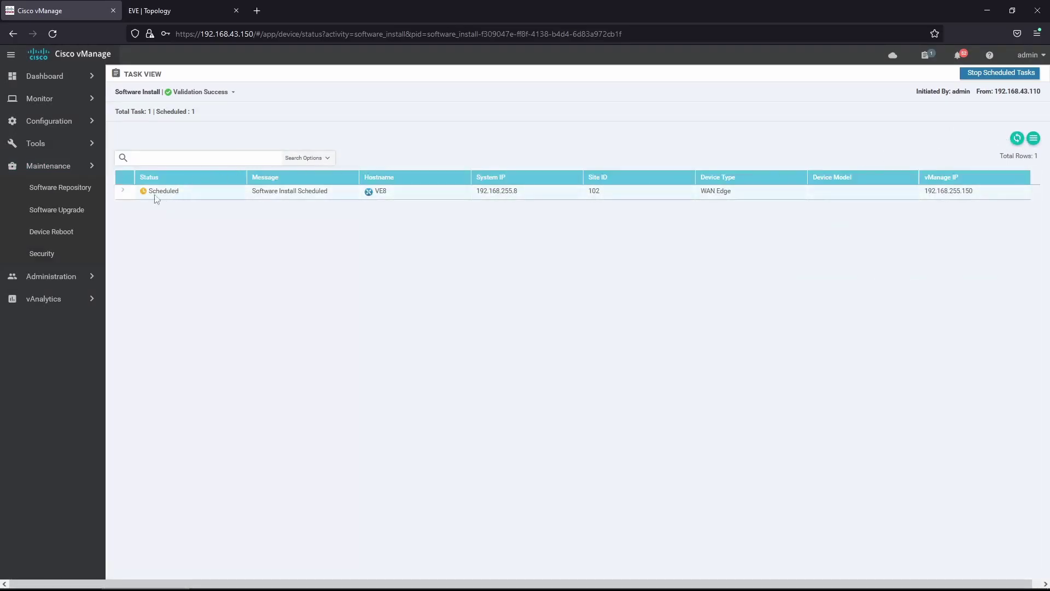
pyautogui.click(123, 191)
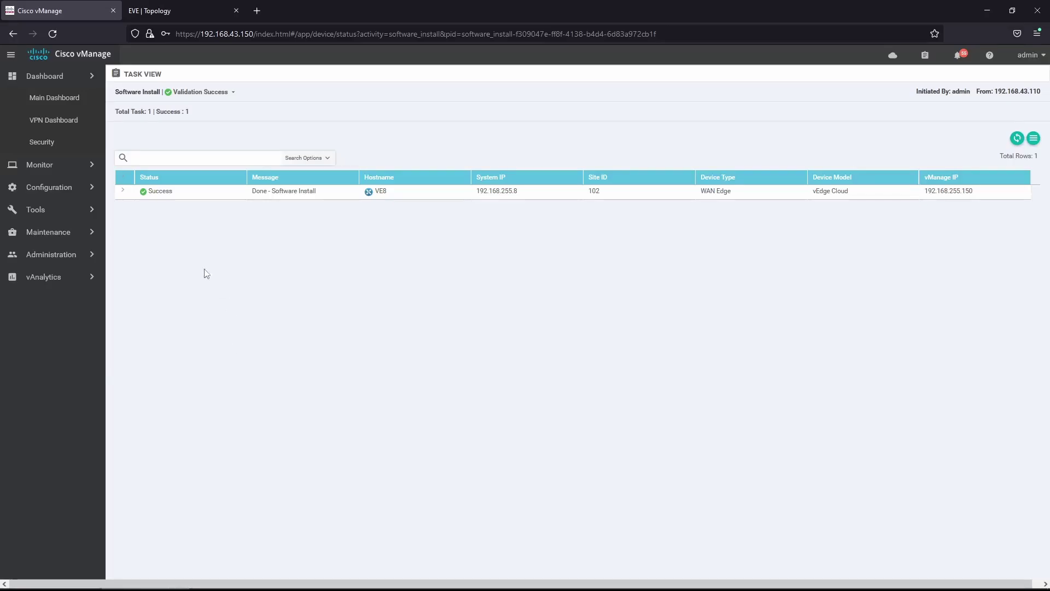
pyautogui.click(55, 233)
pyautogui.click(65, 219)
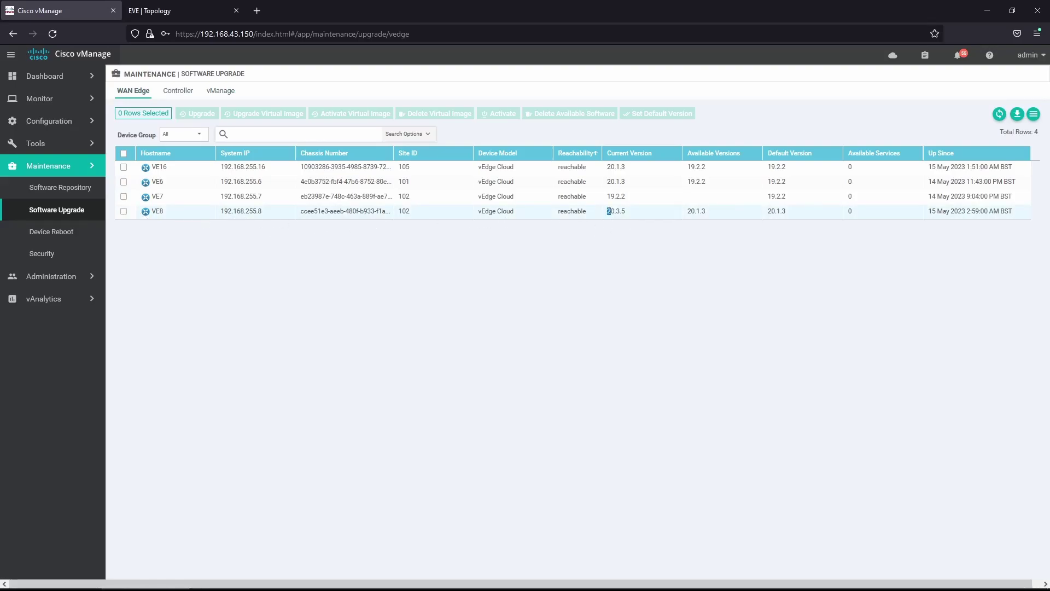
# - Set 20.3.5 as VE8's default version and return to the Software Upgrade list
pyautogui.moveTo(608, 211); pyautogui.dragTo(626, 214)
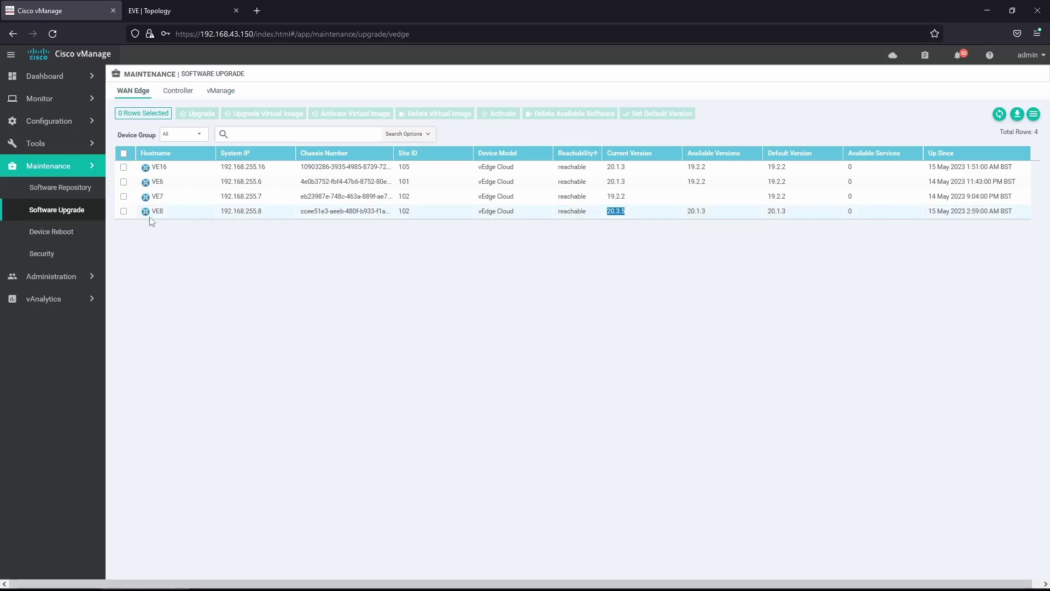
pyautogui.click(124, 211)
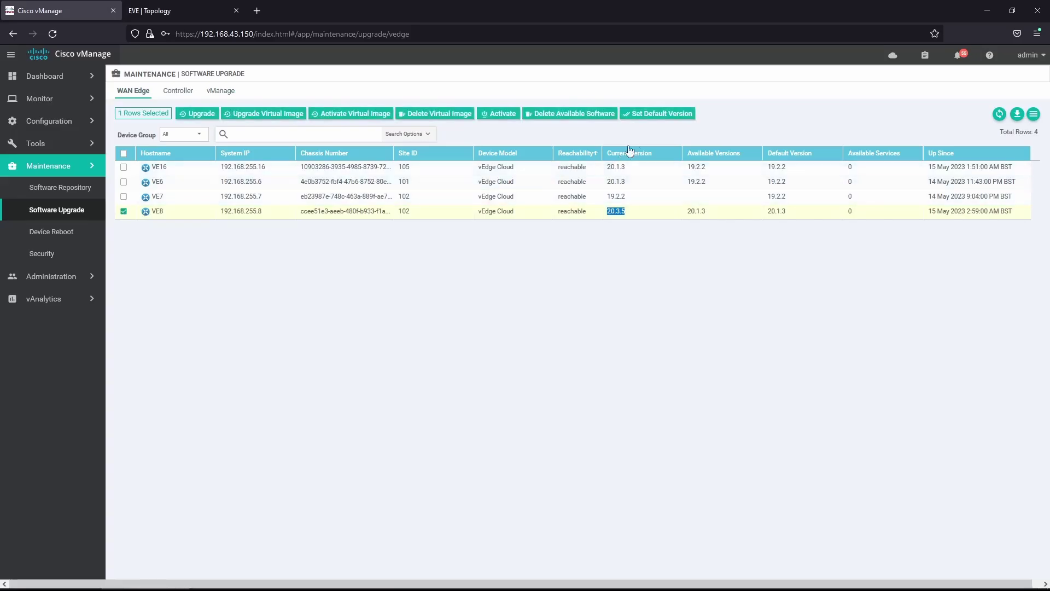
pyautogui.click(652, 115)
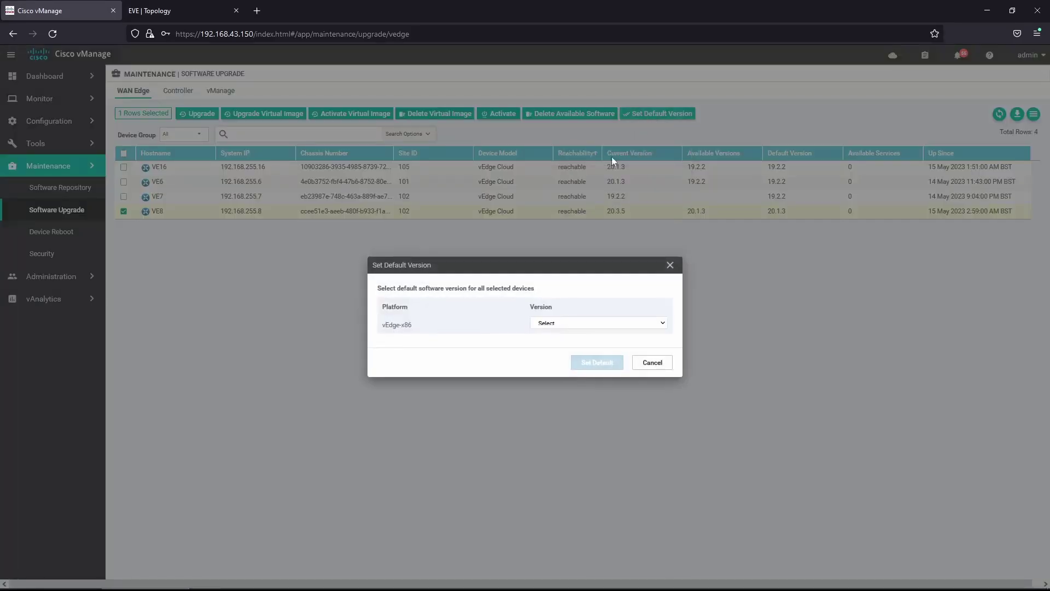
pyautogui.click(550, 324)
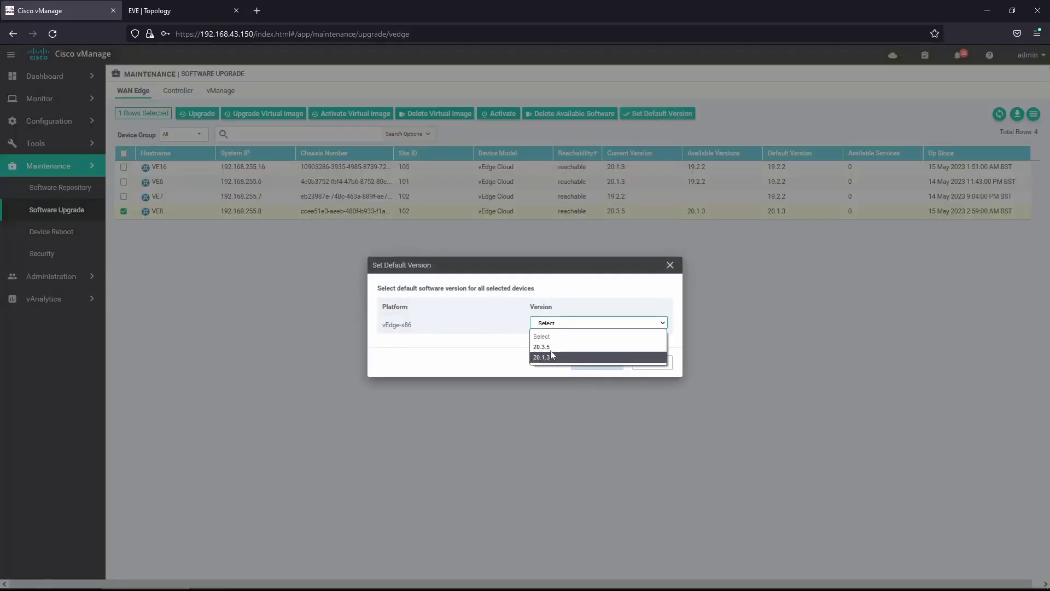
pyautogui.click(551, 347)
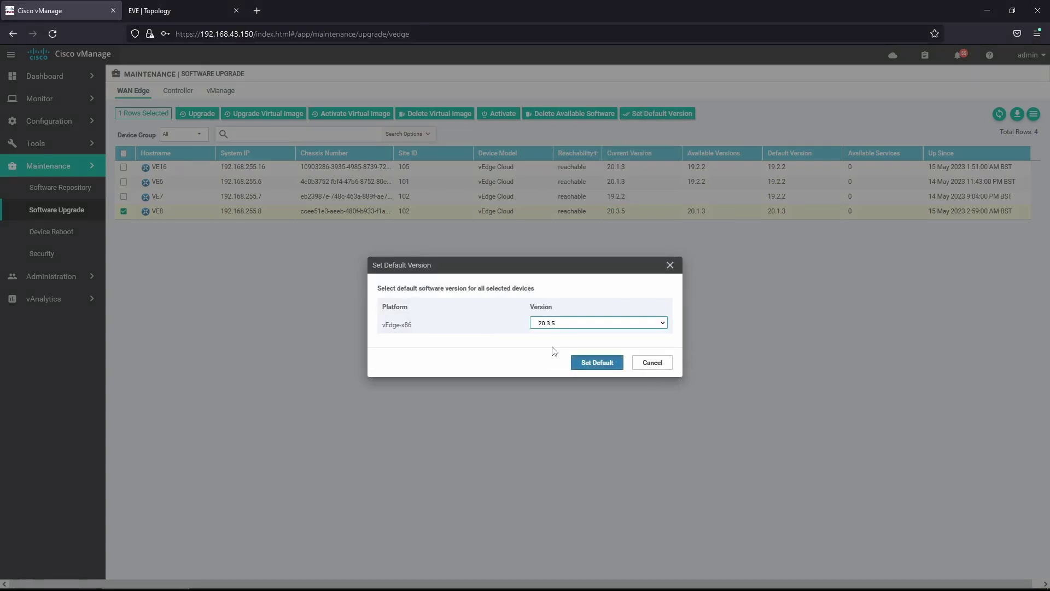
pyautogui.click(587, 364)
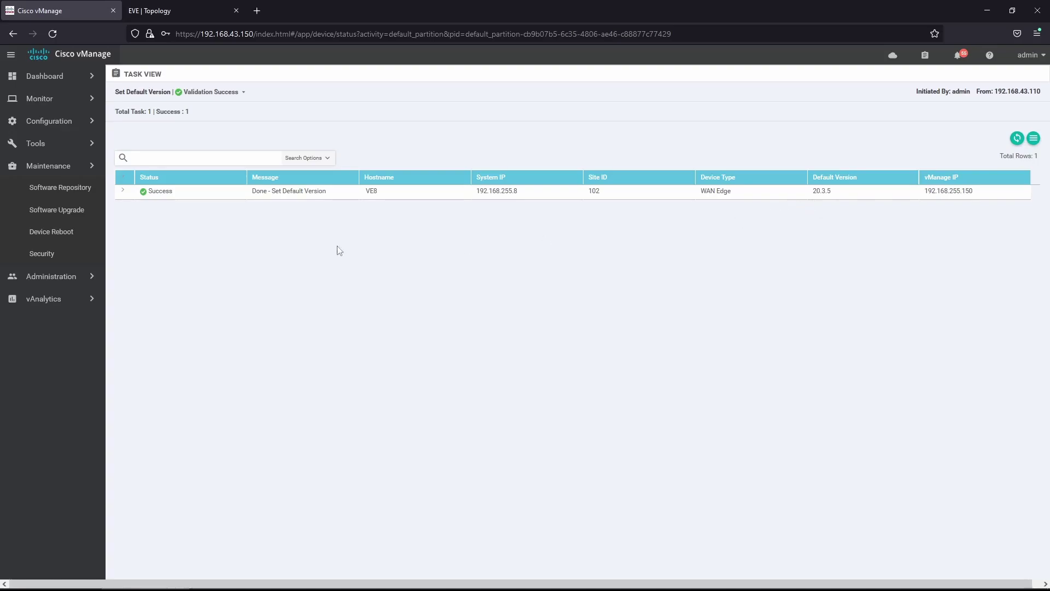
pyautogui.click(64, 211)
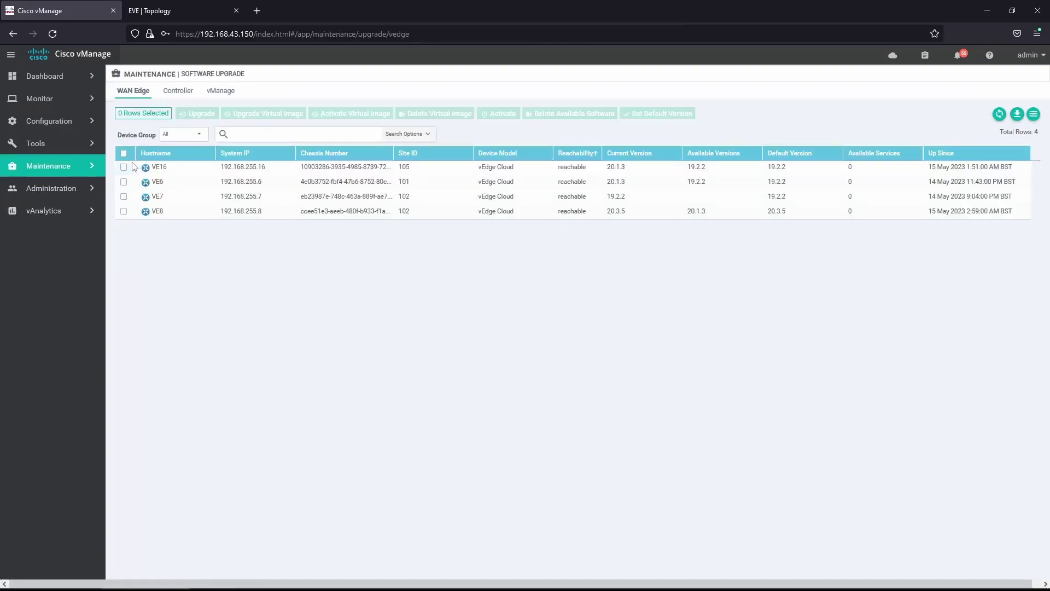
# - Confirm vManage runs 20.3.5 via Help > About, then view vSmart and vBond in the Controller list
pyautogui.click(990, 55)
pyautogui.click(964, 116)
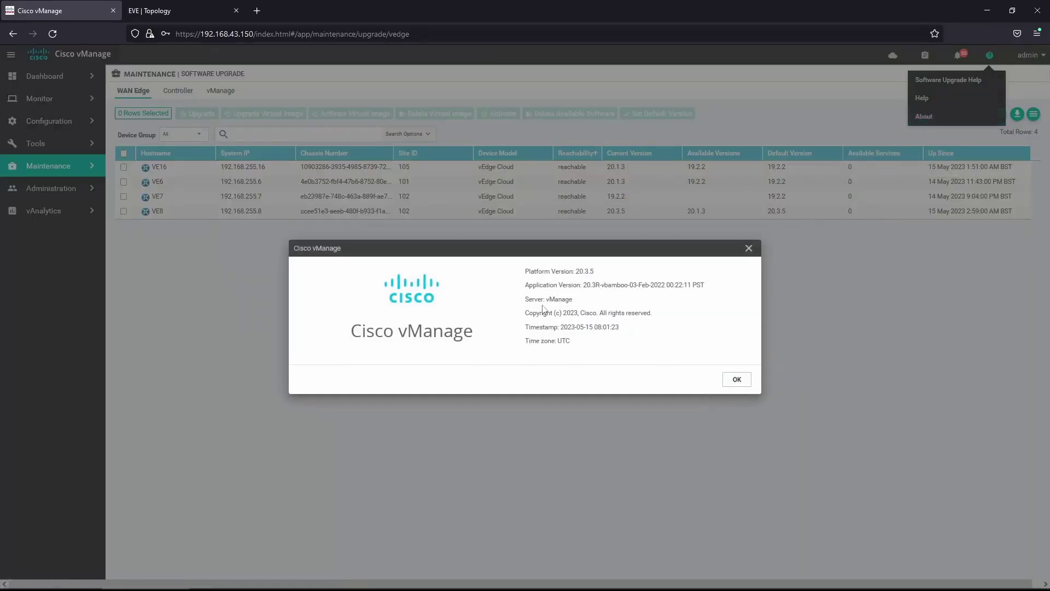
pyautogui.click(748, 249)
pyautogui.click(172, 93)
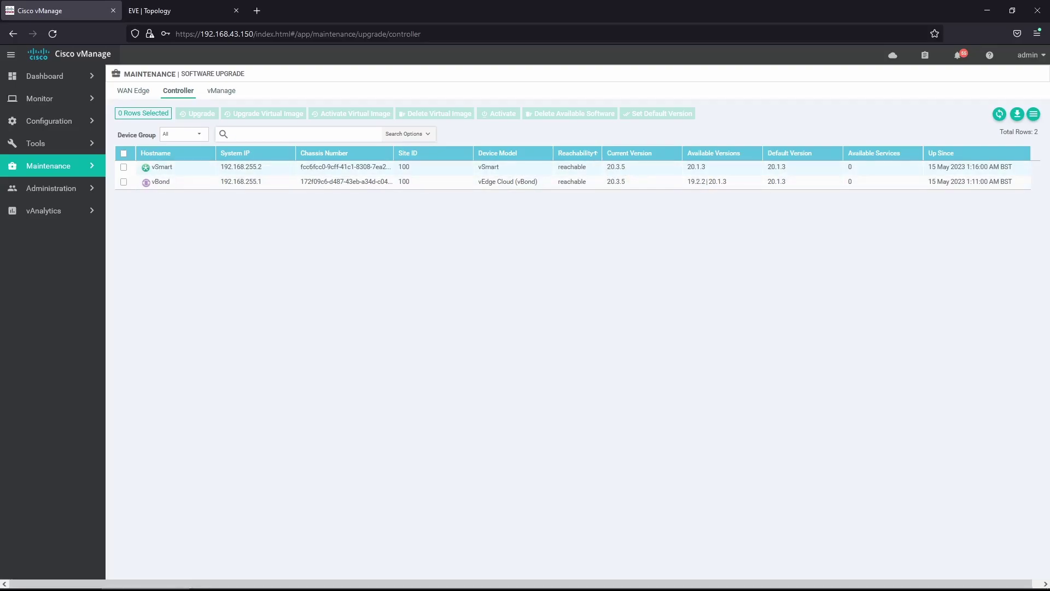
# - Highlight vSmart's and vBond's 20.3.5 current versions, then VE8's 20.3.5 default on the WAN Edge list
pyautogui.tripleClick(632, 166)
pyautogui.tripleClick(632, 183)
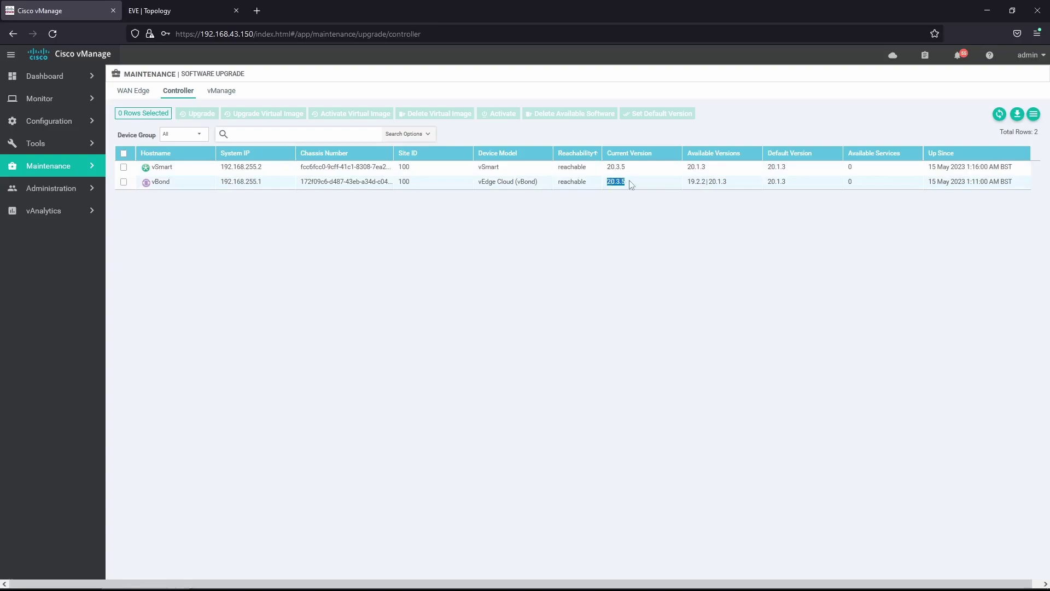
pyautogui.click(134, 94)
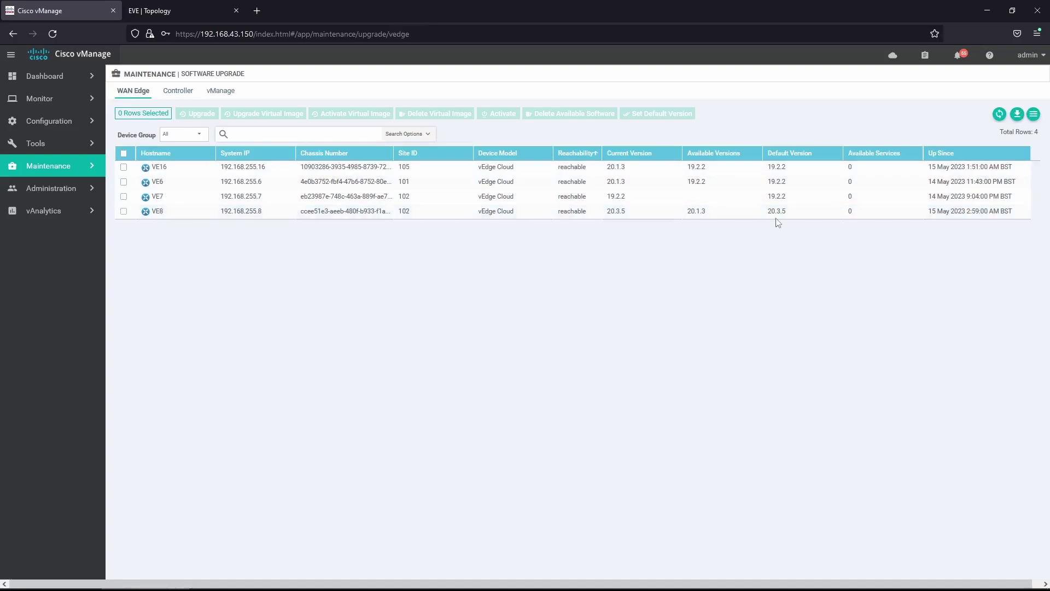
pyautogui.moveTo(777, 211); pyautogui.dragTo(791, 214)
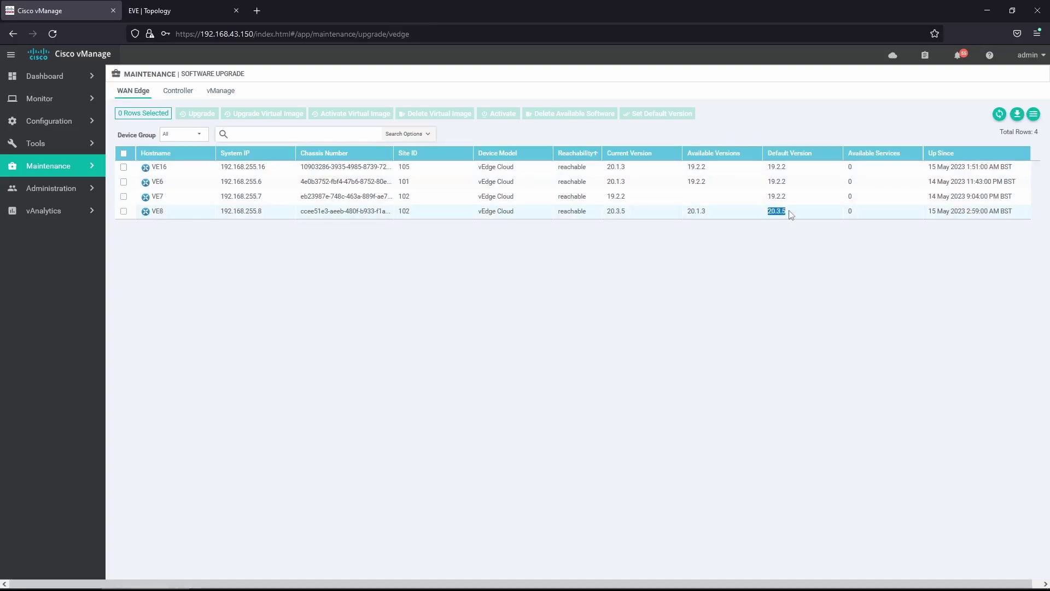